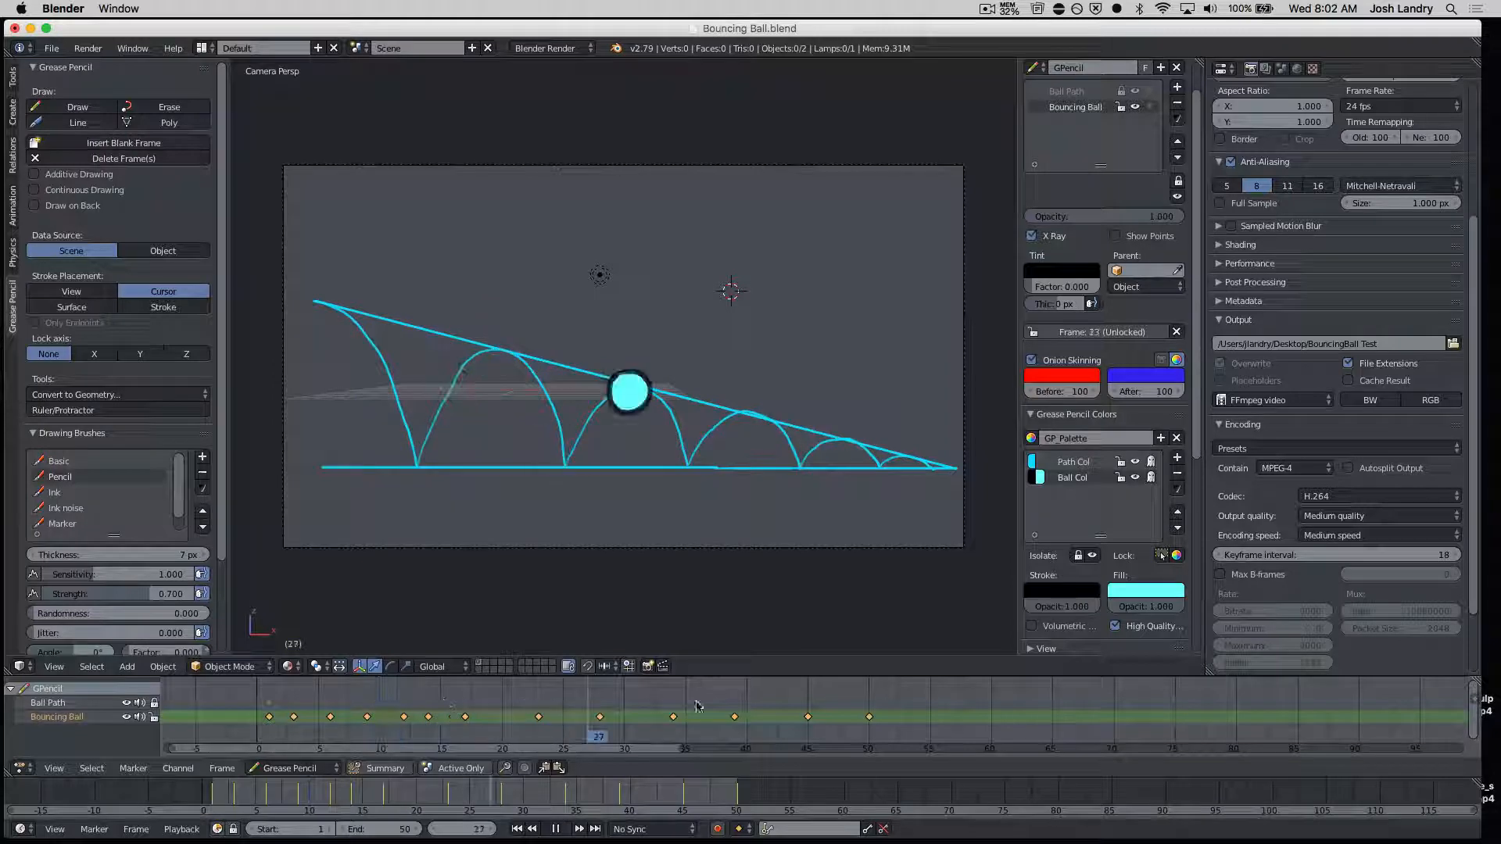
Stop the bouncing ball animation playback and view the grease pencil drawings at an angle.
key(Escape)
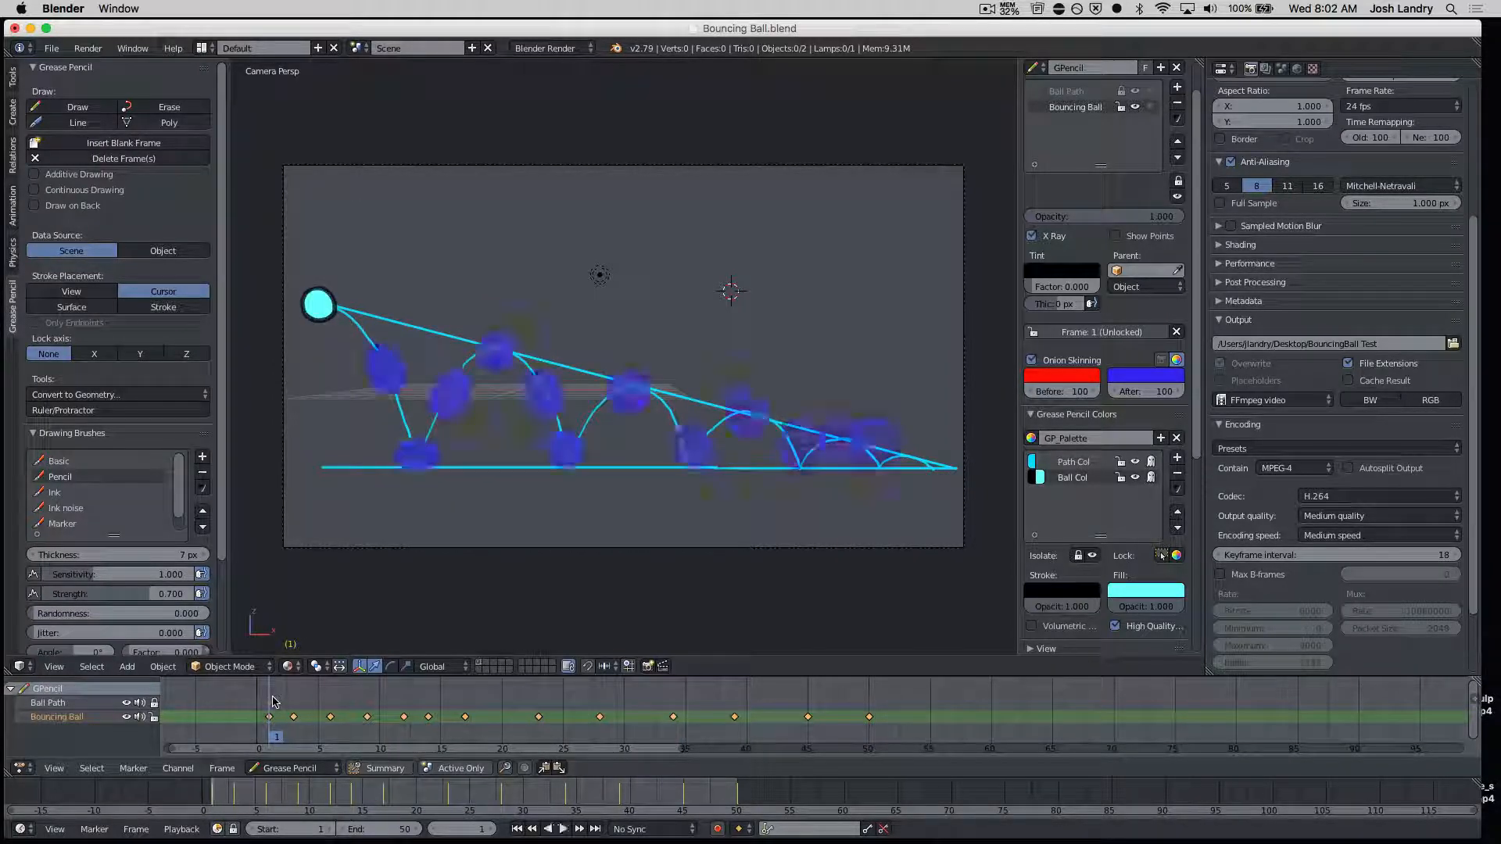
mouse_move(716, 351)
middle_down()
mouse_move(599, 389)
mouse_move(670, 360)
mouse_move(596, 368)
mouse_move(715, 372)
mouse_move(731, 387)
mouse_move(580, 393)
middle_up()
scroll(588, 392, down, 1)
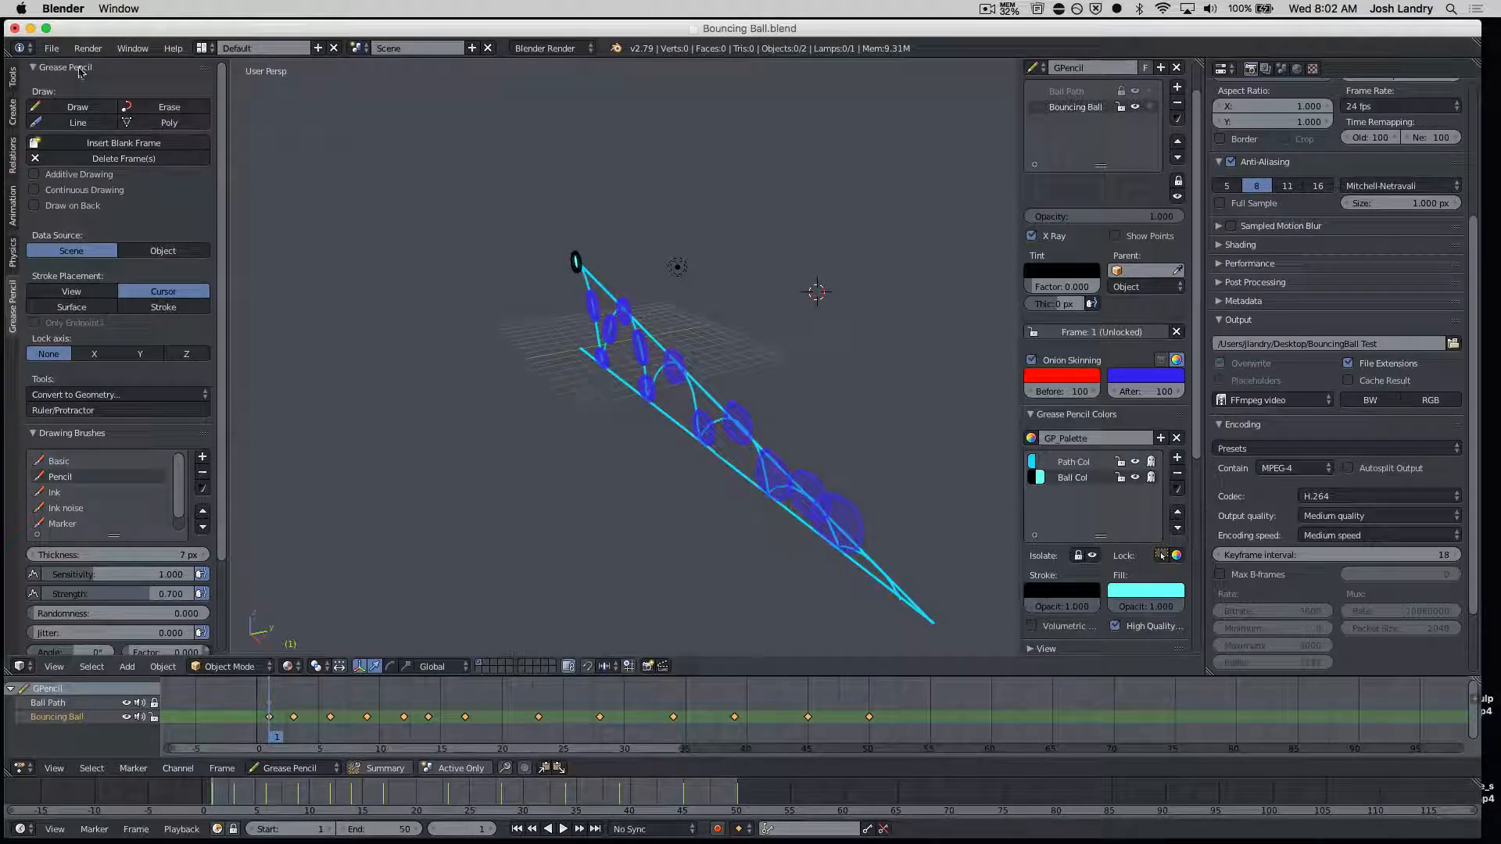
Search the add-on preferences for "images" to check that Import Images as Planes is enabled, and close the preferences.
click(53, 49)
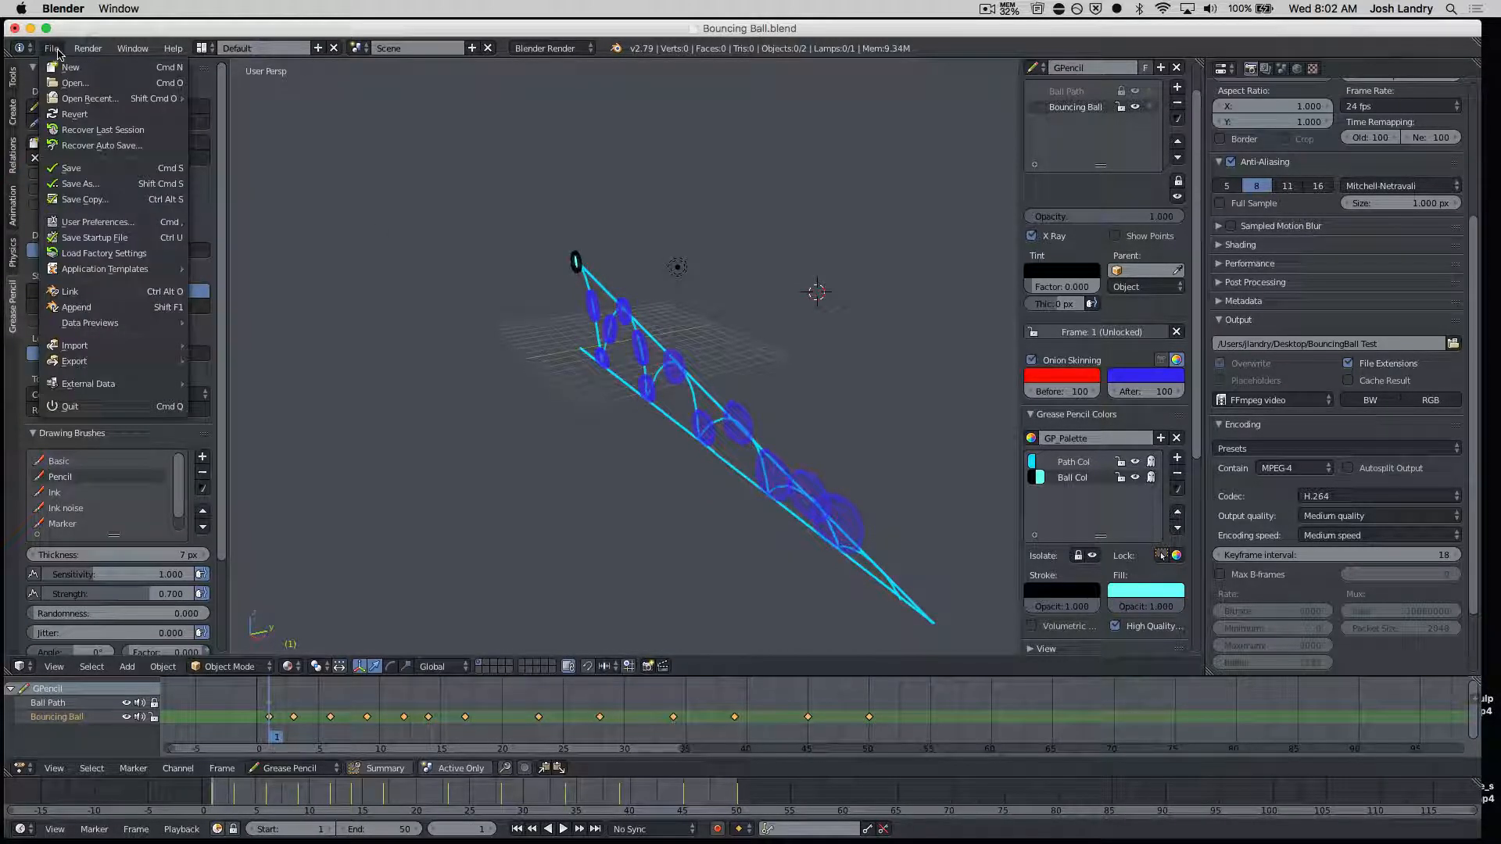
click(88, 224)
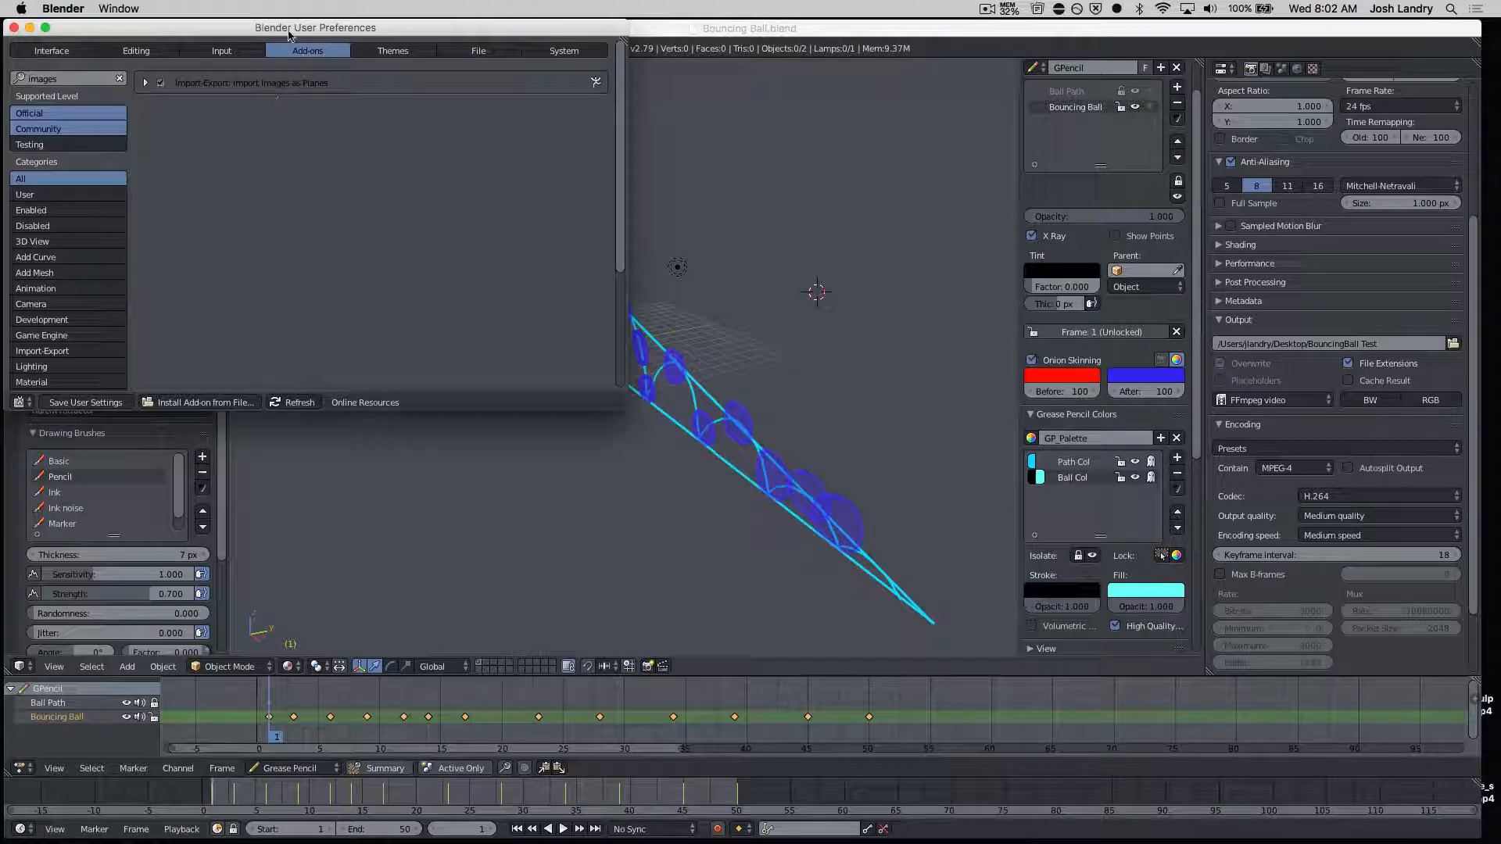
drag(289, 43, 610, 136)
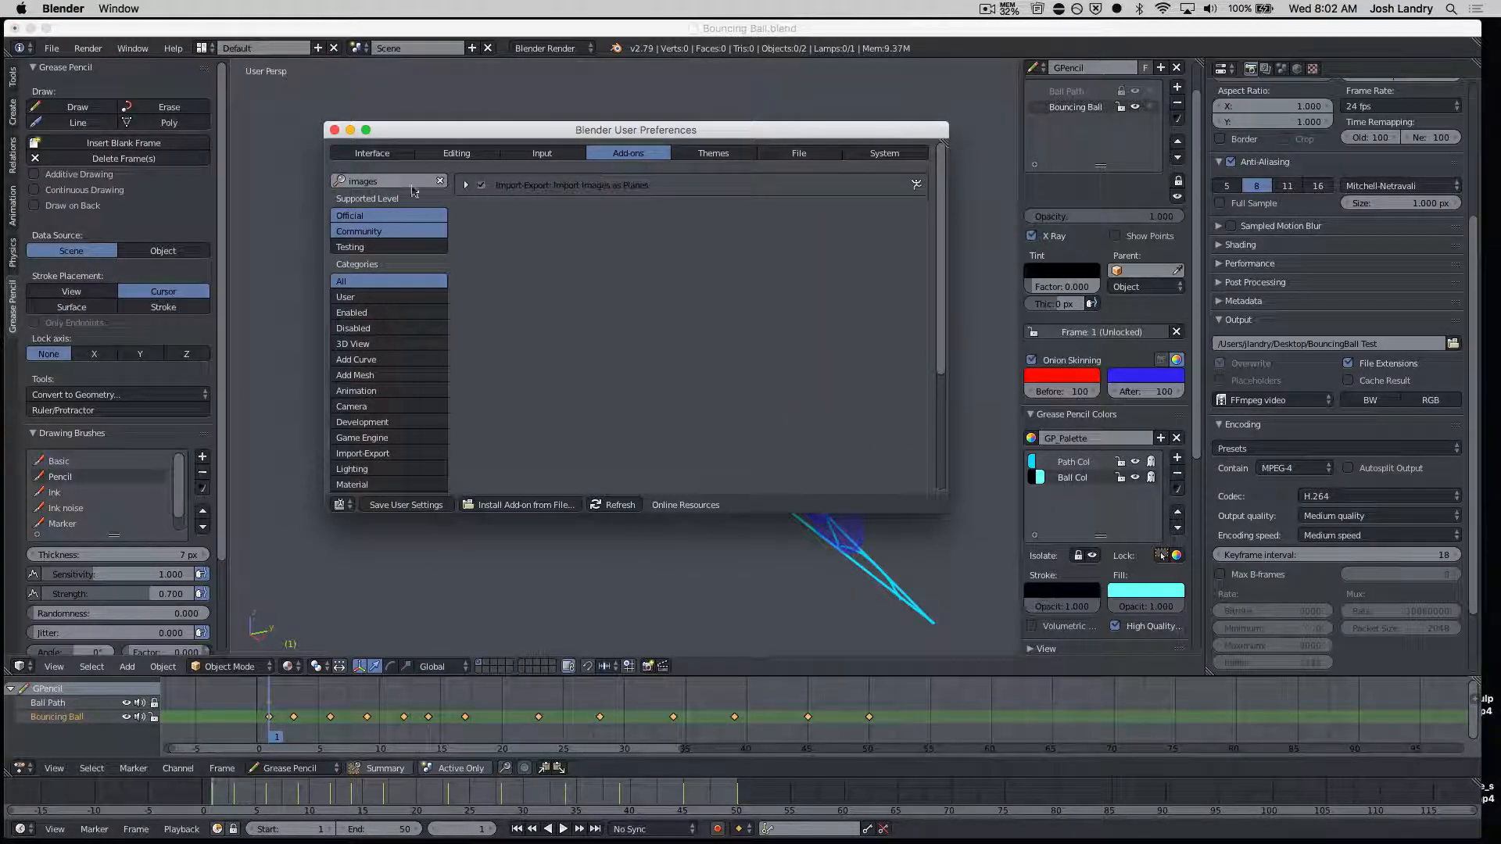
click(423, 180)
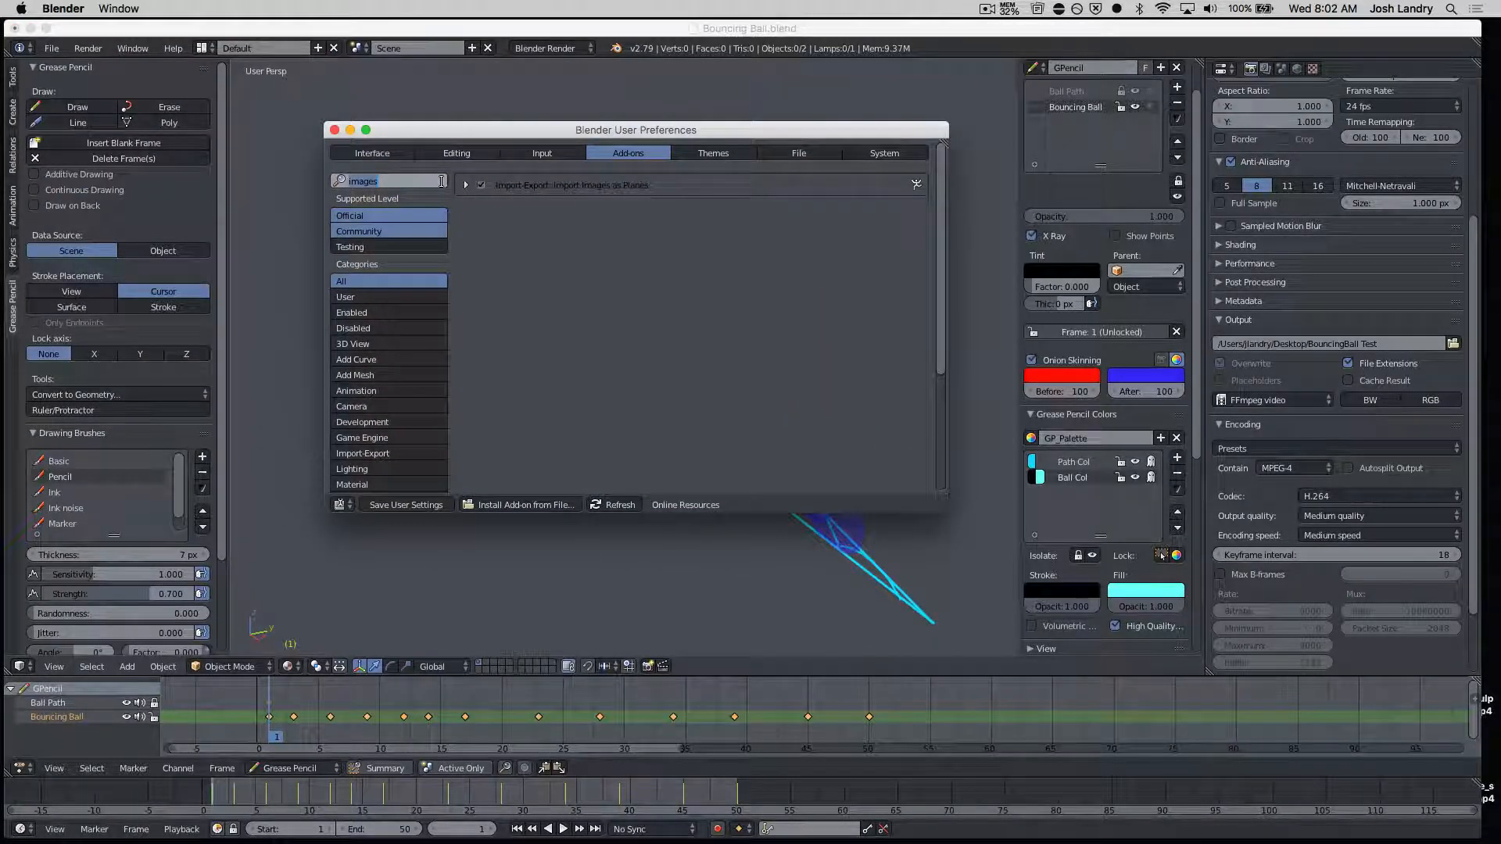
text(images)
key(Return)
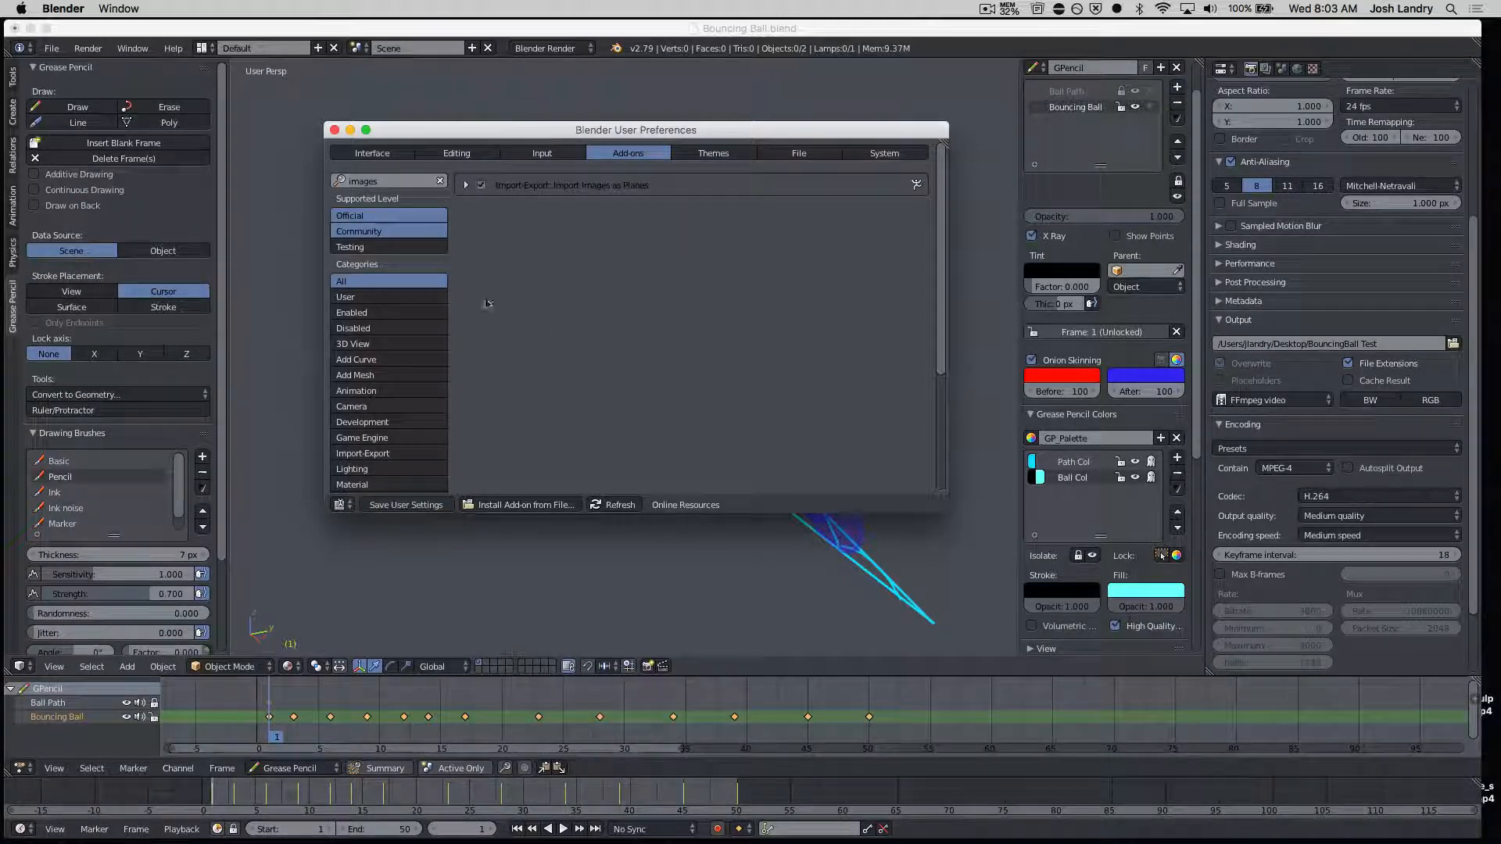
click(334, 130)
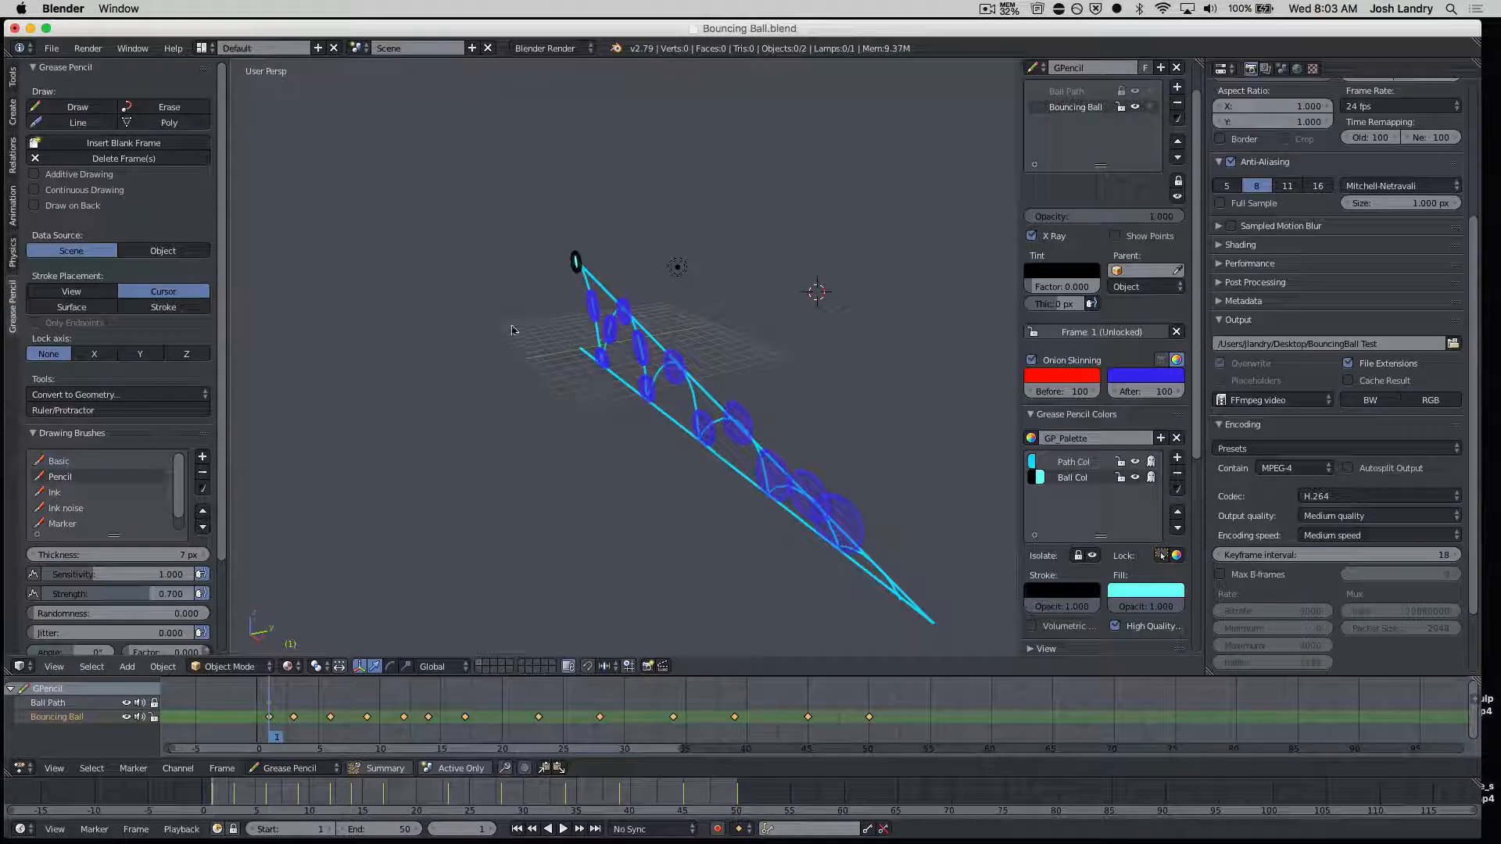
mouse_move(588, 369)
middle_down()
mouse_move(543, 362)
mouse_move(557, 369)
middle_up()
mouse_move(733, 376)
middle_down()
mouse_move(707, 382)
mouse_move(740, 385)
mouse_move(762, 362)
mouse_move(735, 358)
mouse_move(727, 369)
mouse_move(762, 370)
middle_up()
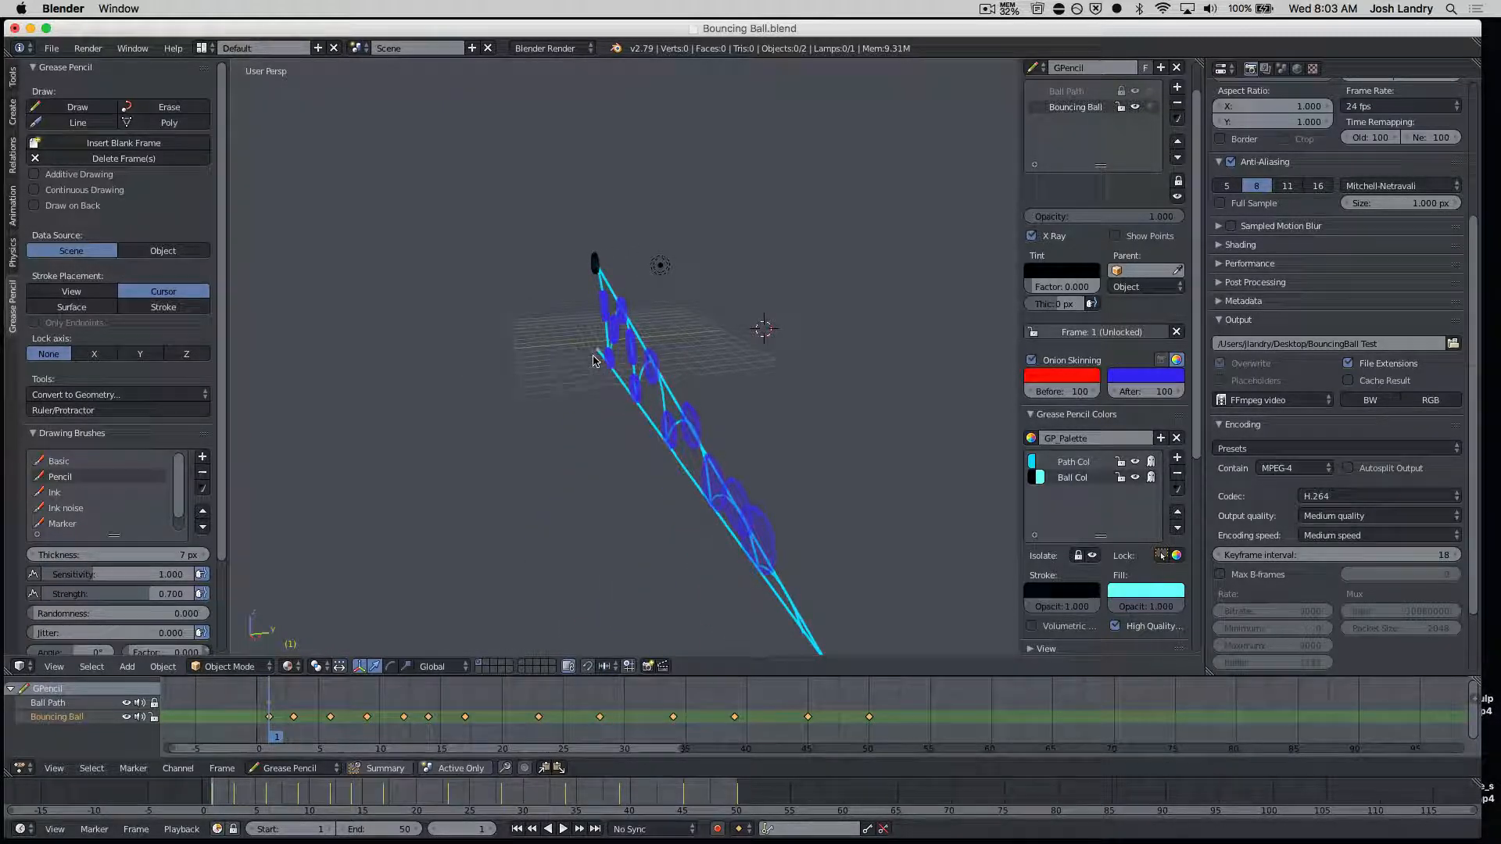
Switch to Chrome and close the open paper image to return to the "paper texture" image search results.
key(super+Tab)
key(super+Tab)
key(super+Tab)
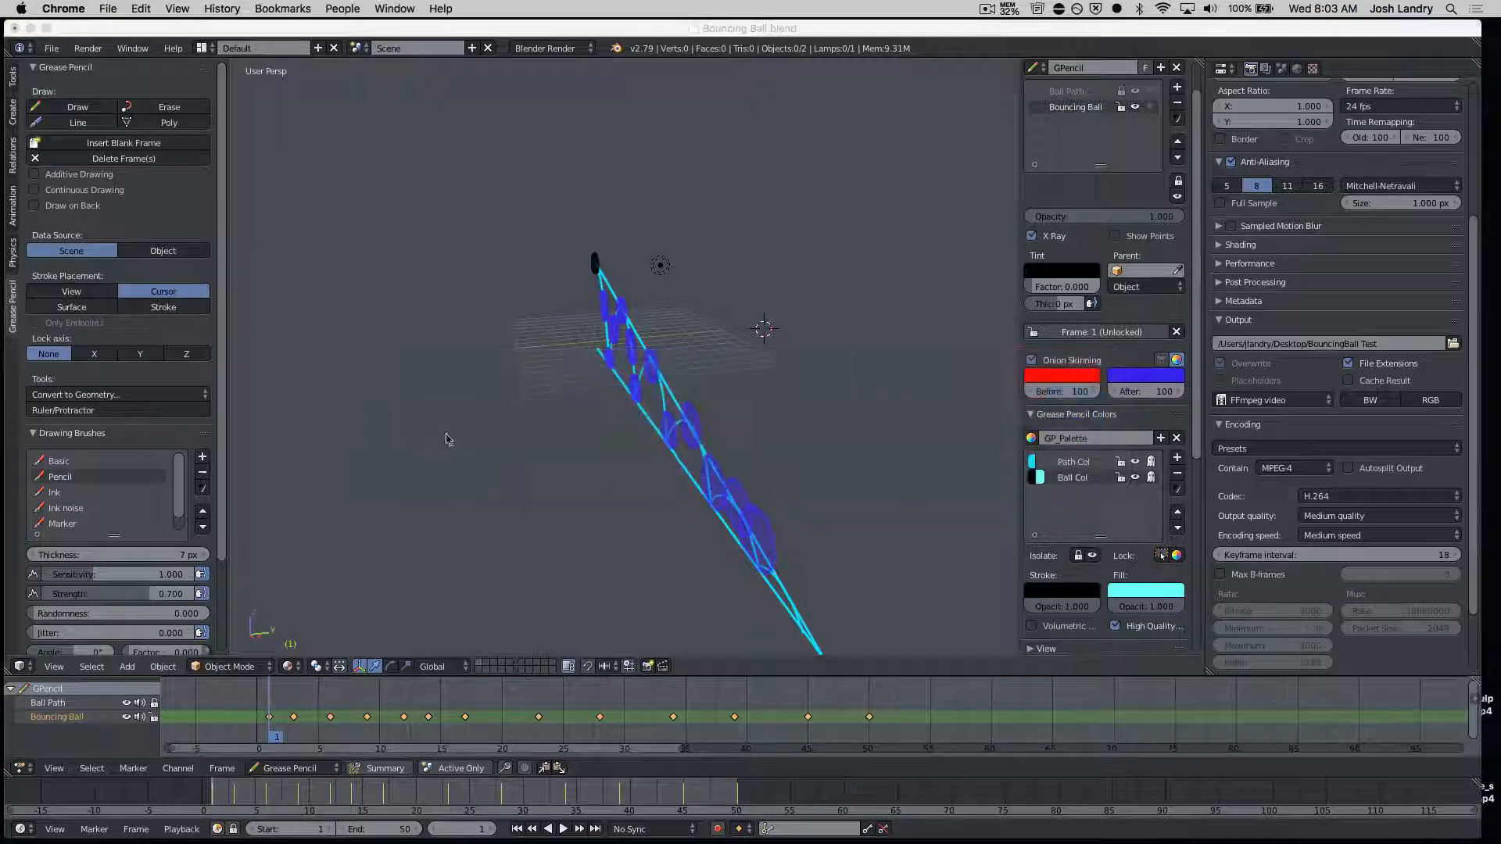
mouse_move(8, 402)
click(17, 152)
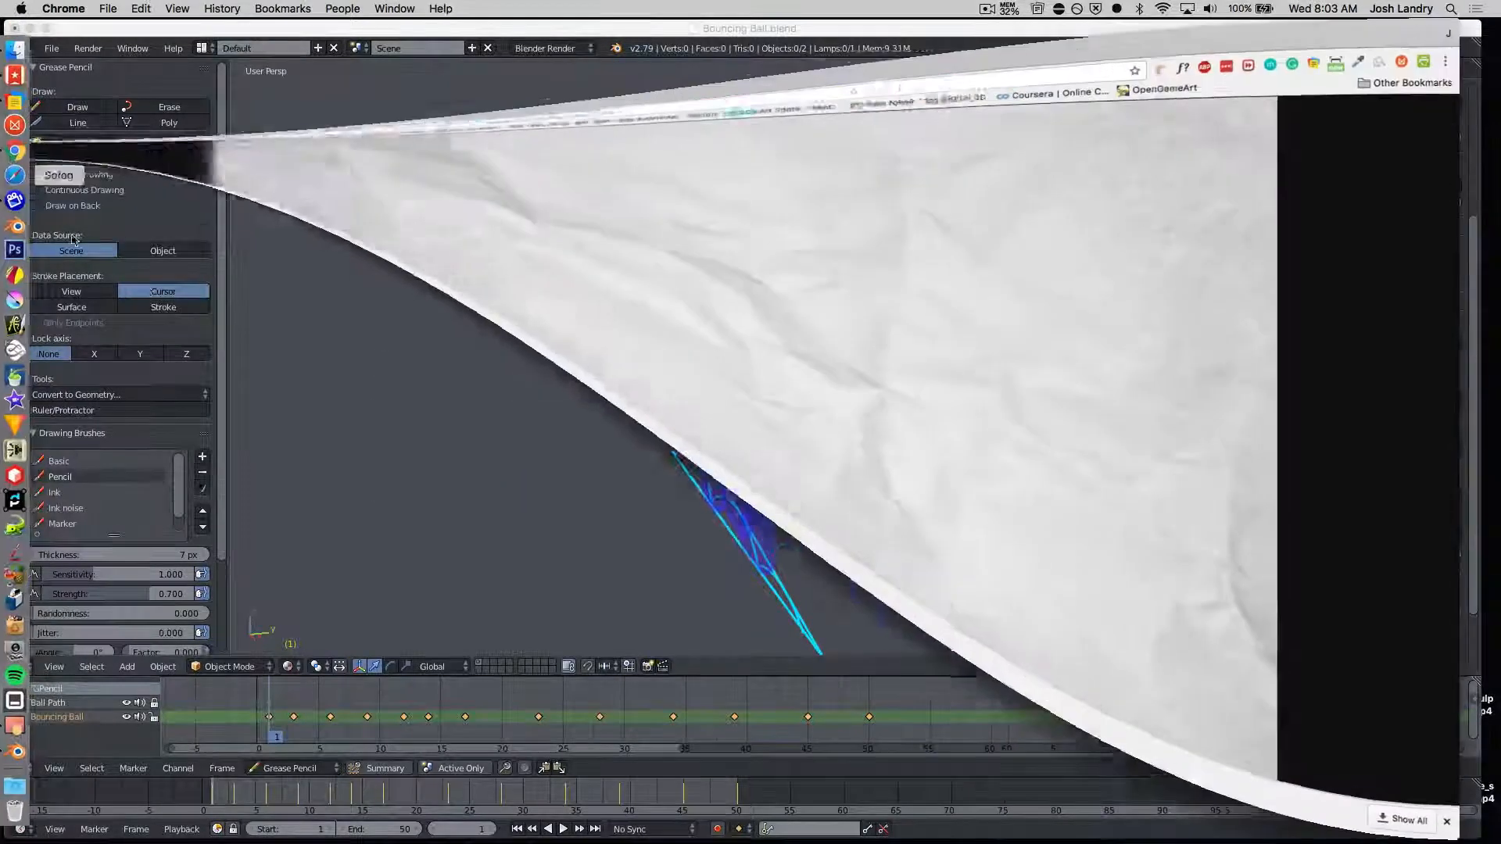
key(super+w)
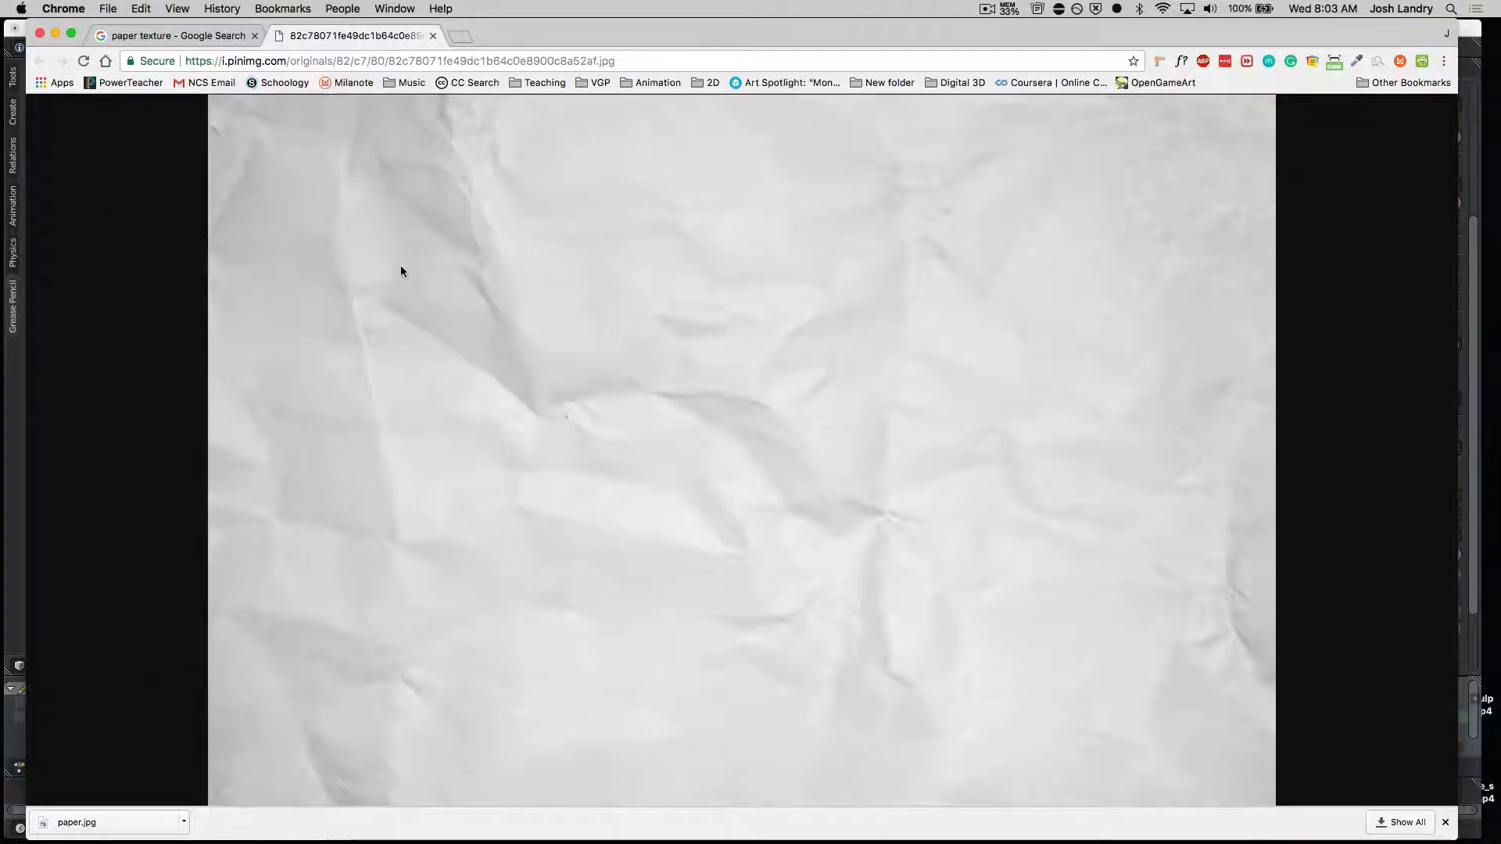
key(Escape)
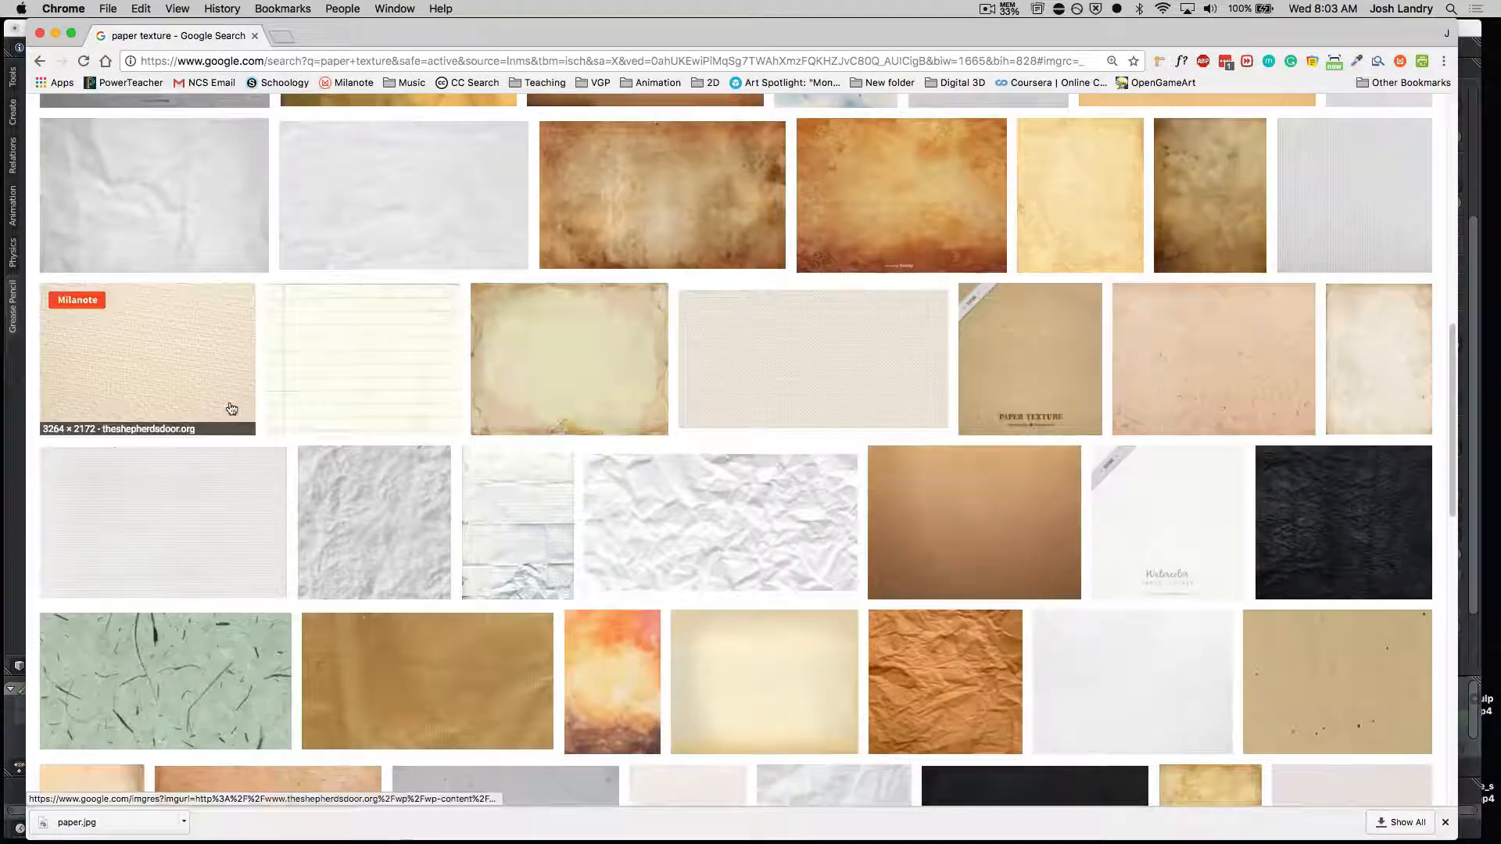
Open the full-size version of the 4800 × 3200 crumpled white paper texture from Pinterest.
click(140, 195)
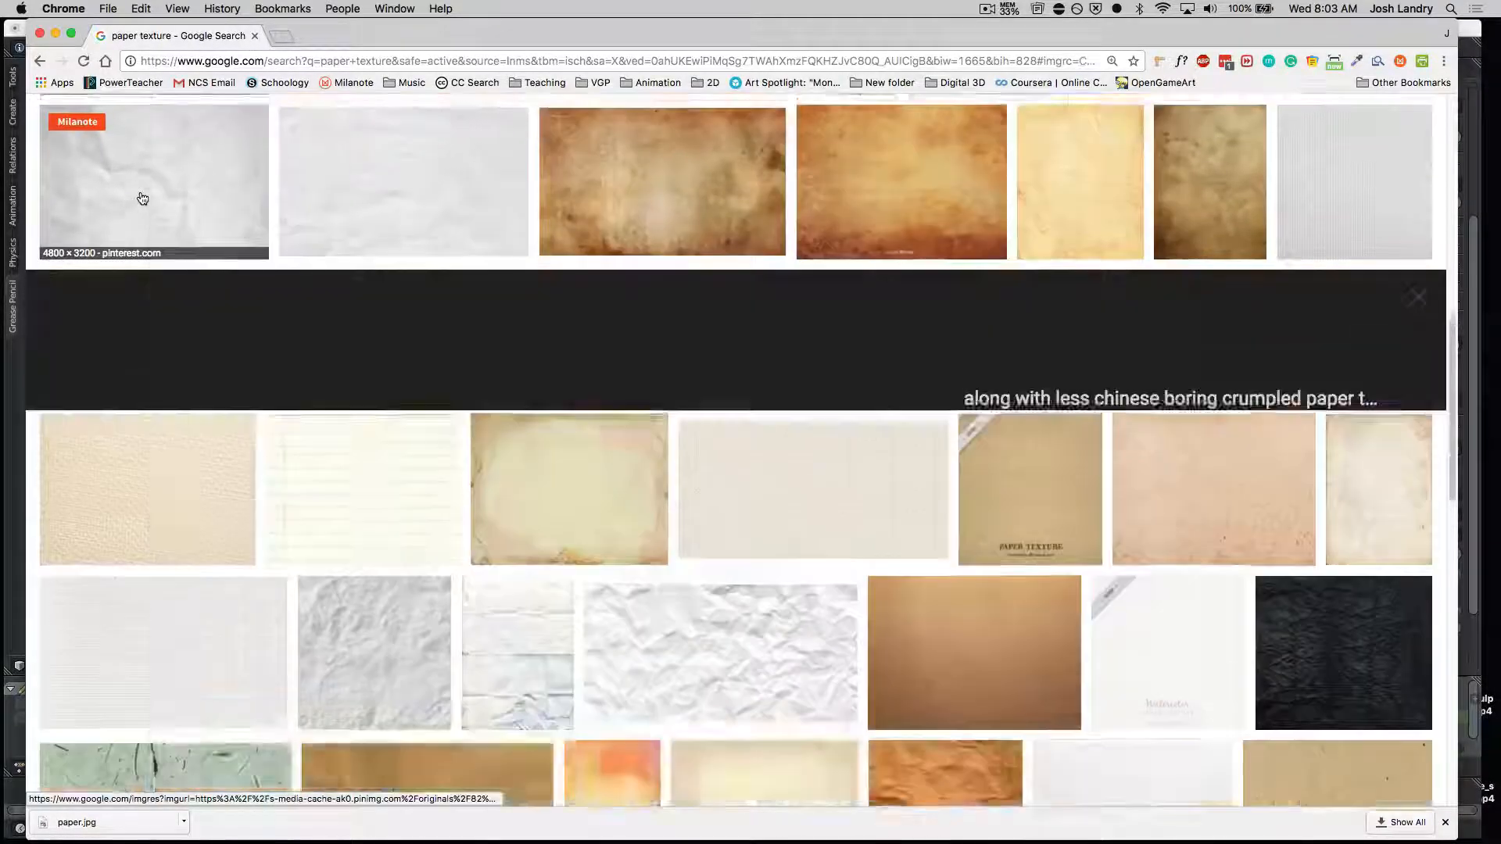
mouse_move(463, 485)
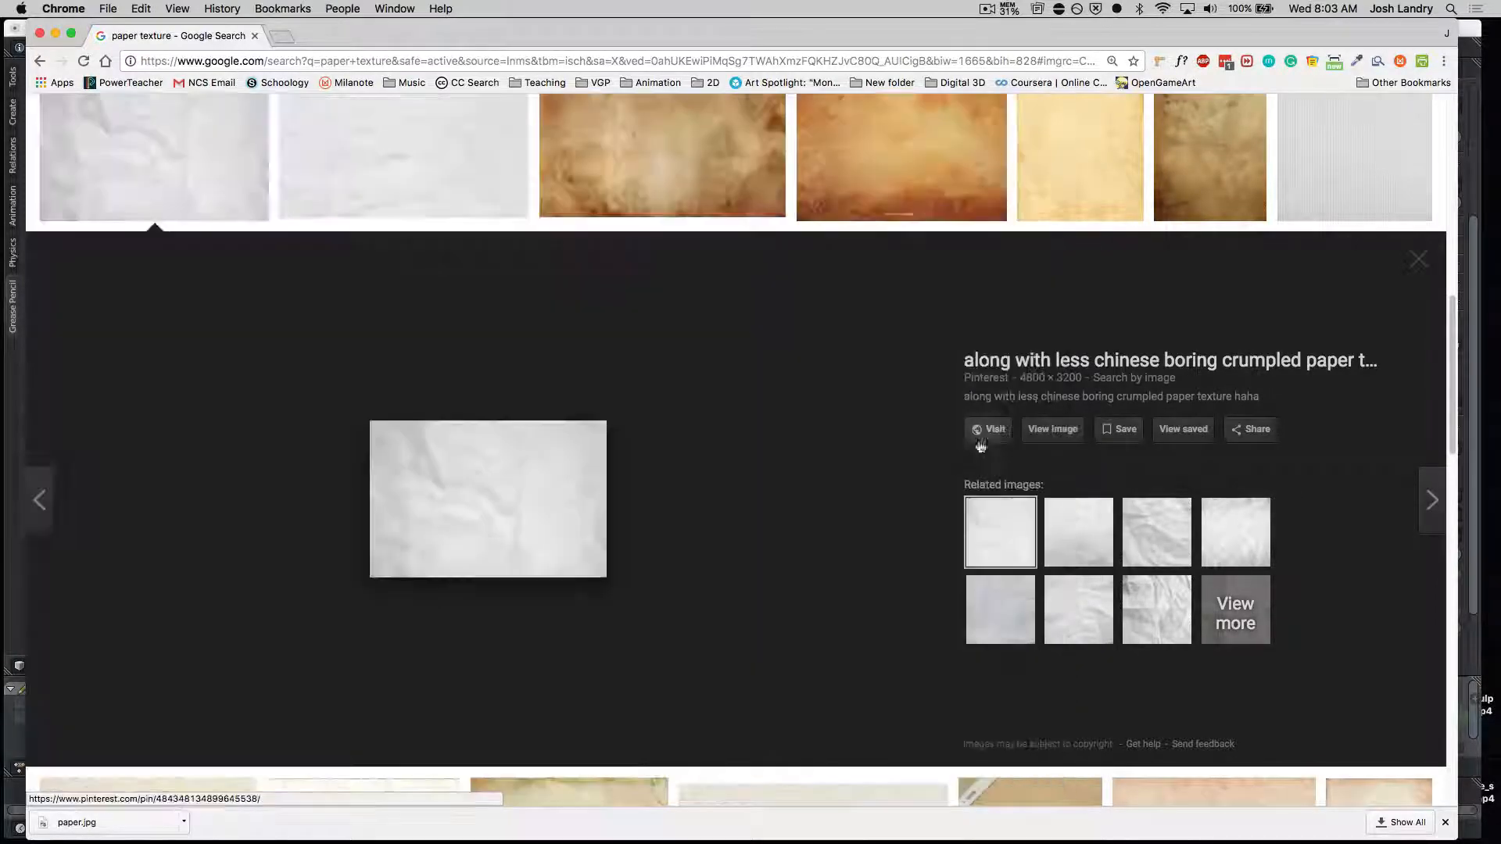
click(1053, 429)
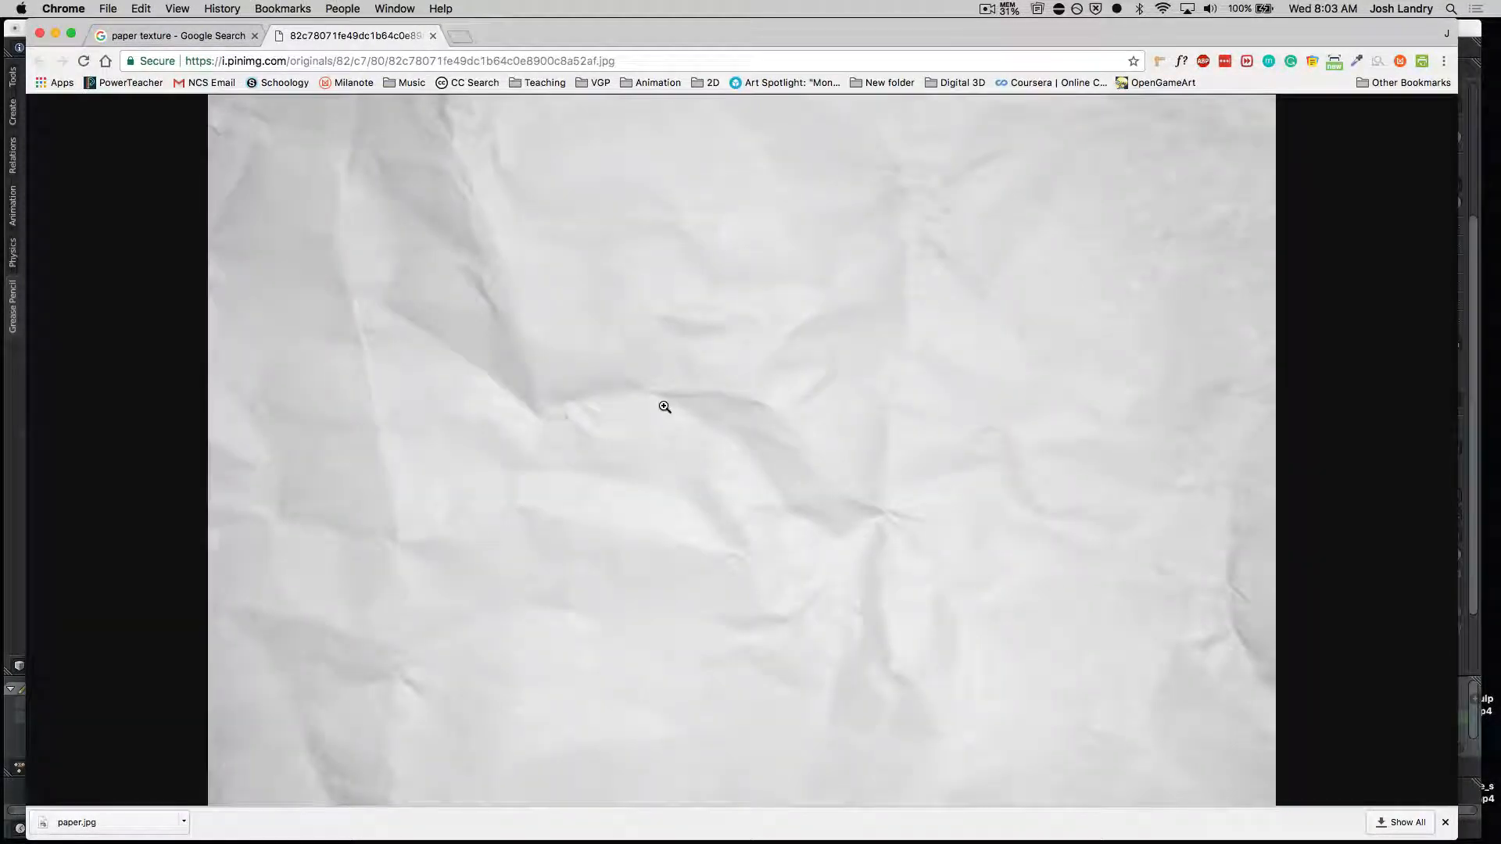
Save the paper image to the Desktop as papertexture.jpg and switch back to Blender.
right_click(686, 382)
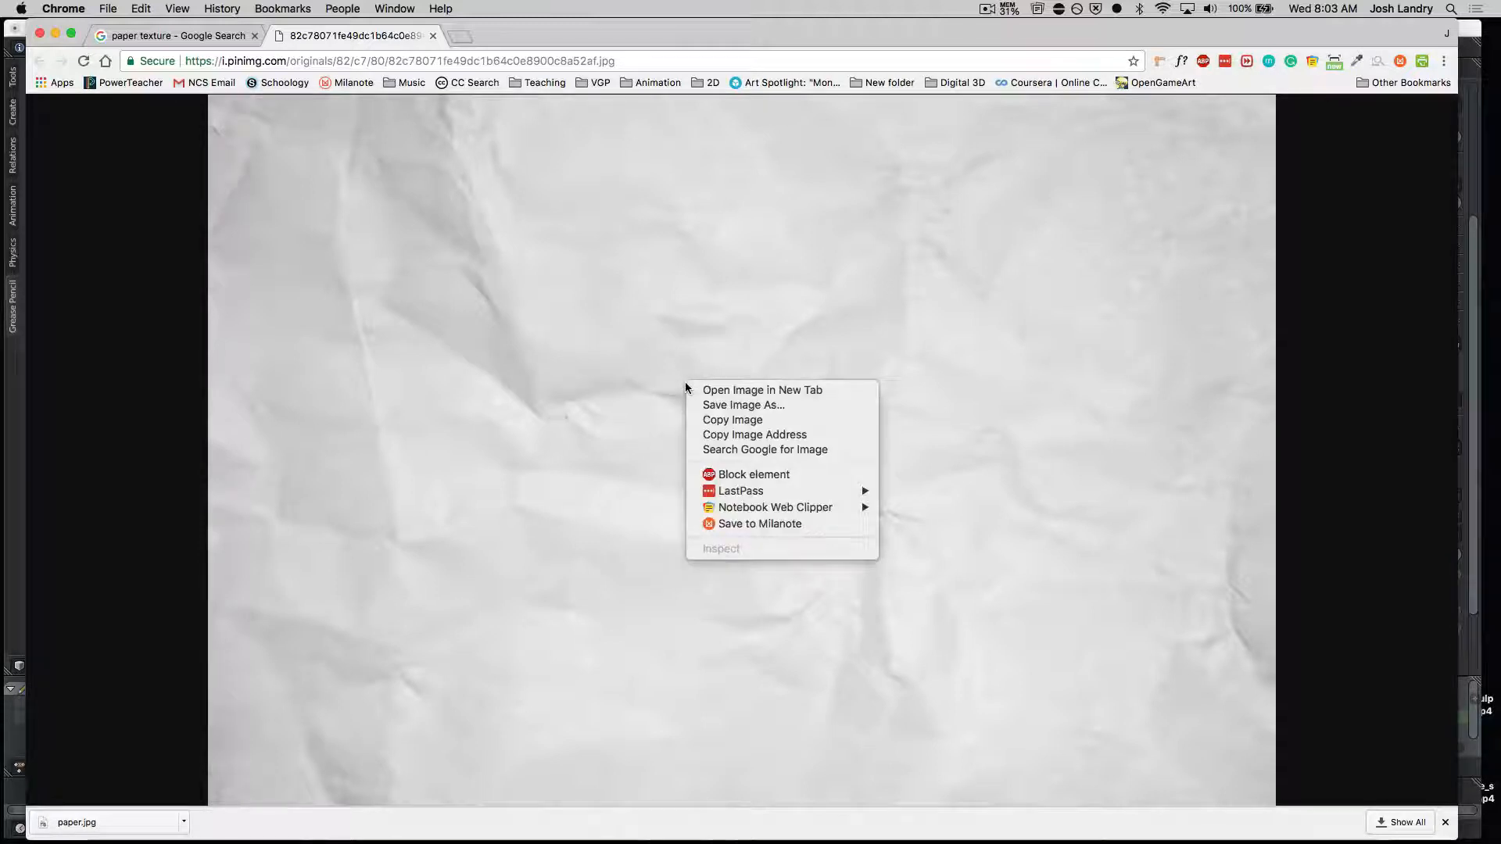
click(715, 406)
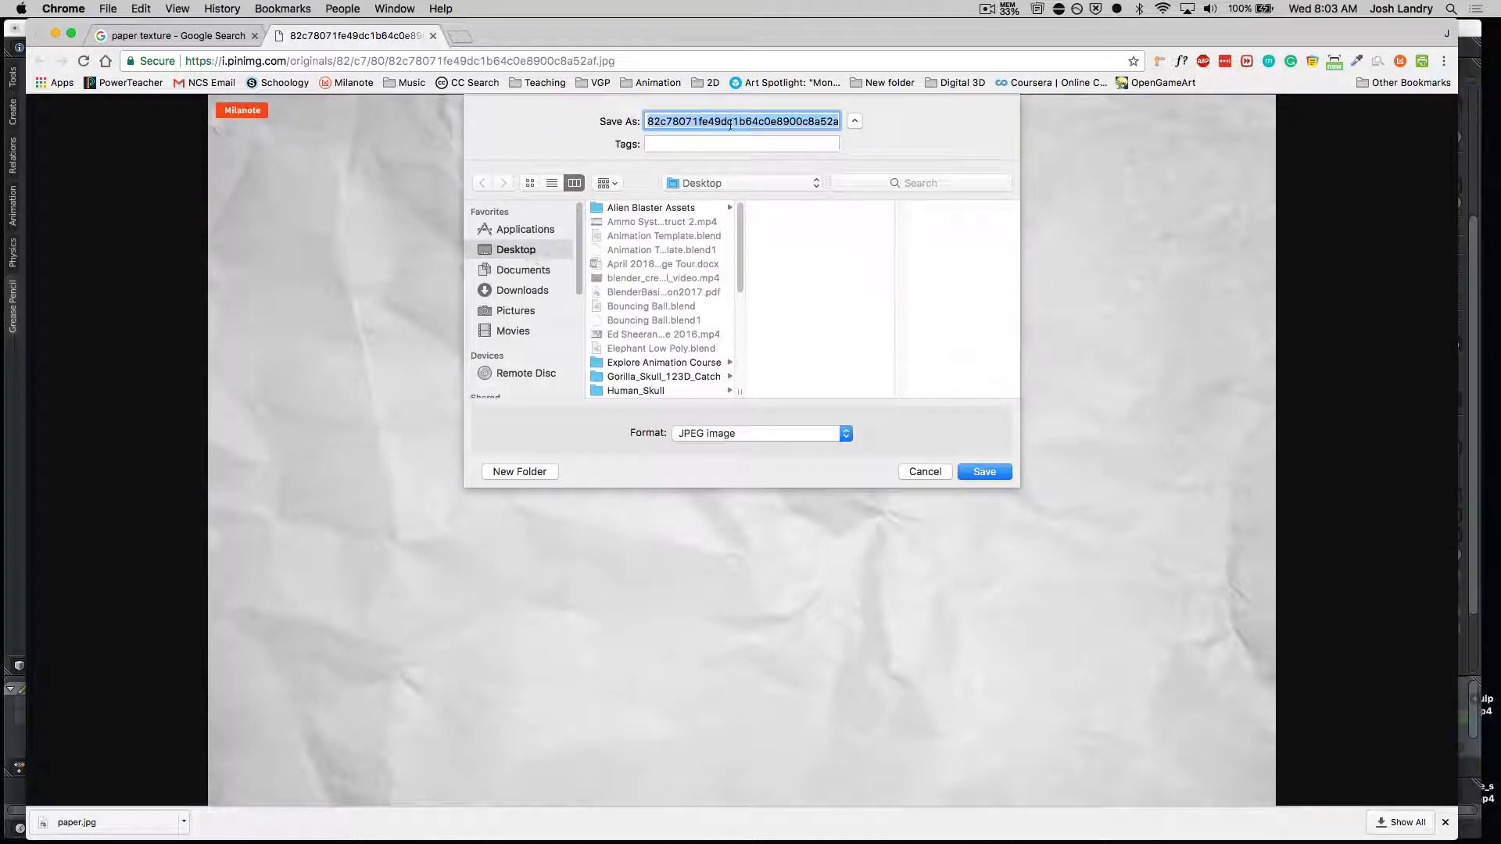
text(papertexture.jpg)
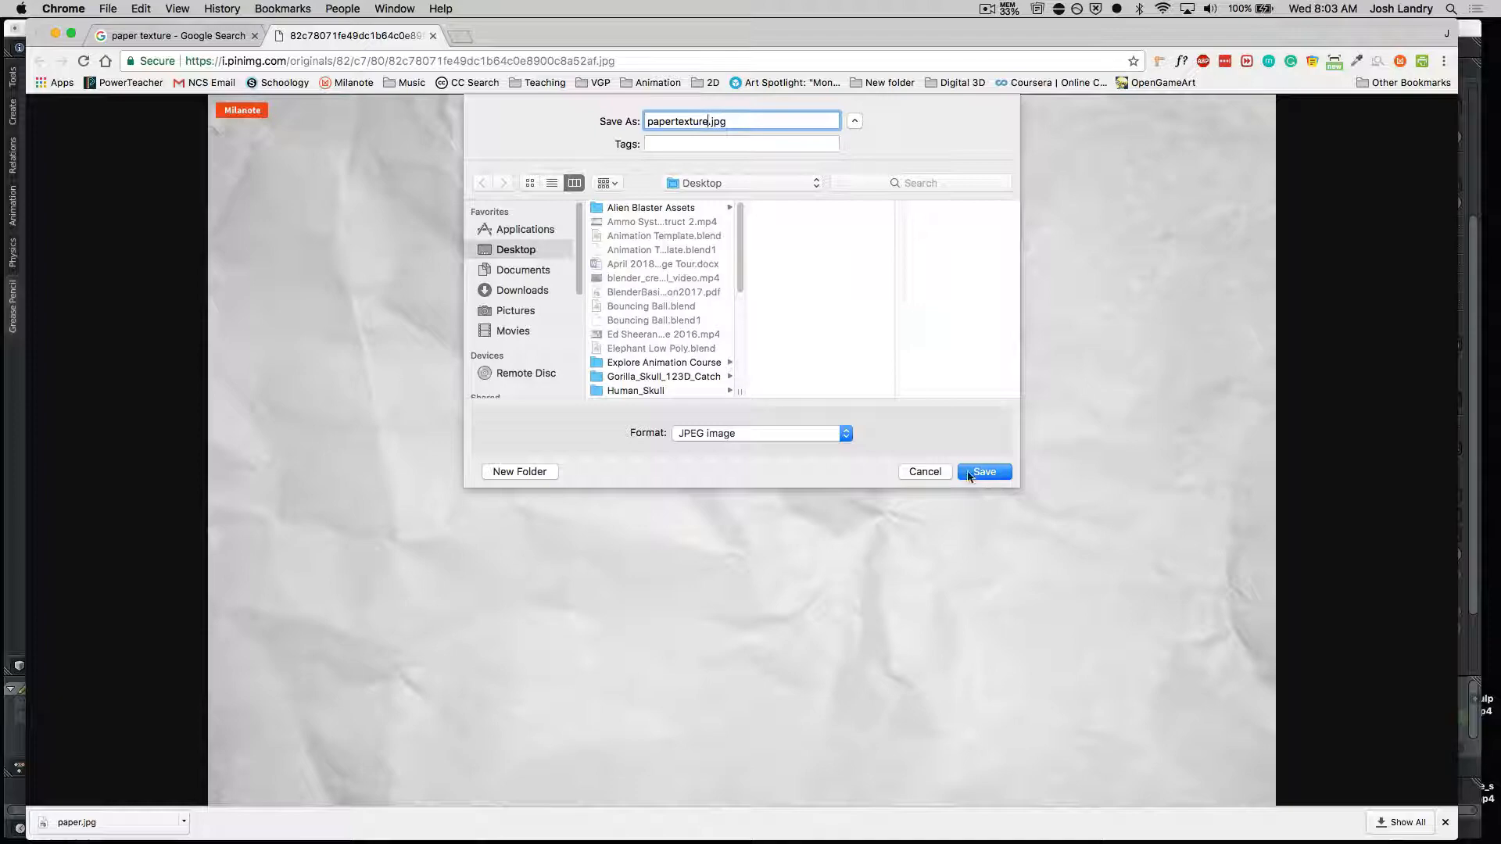
click(970, 472)
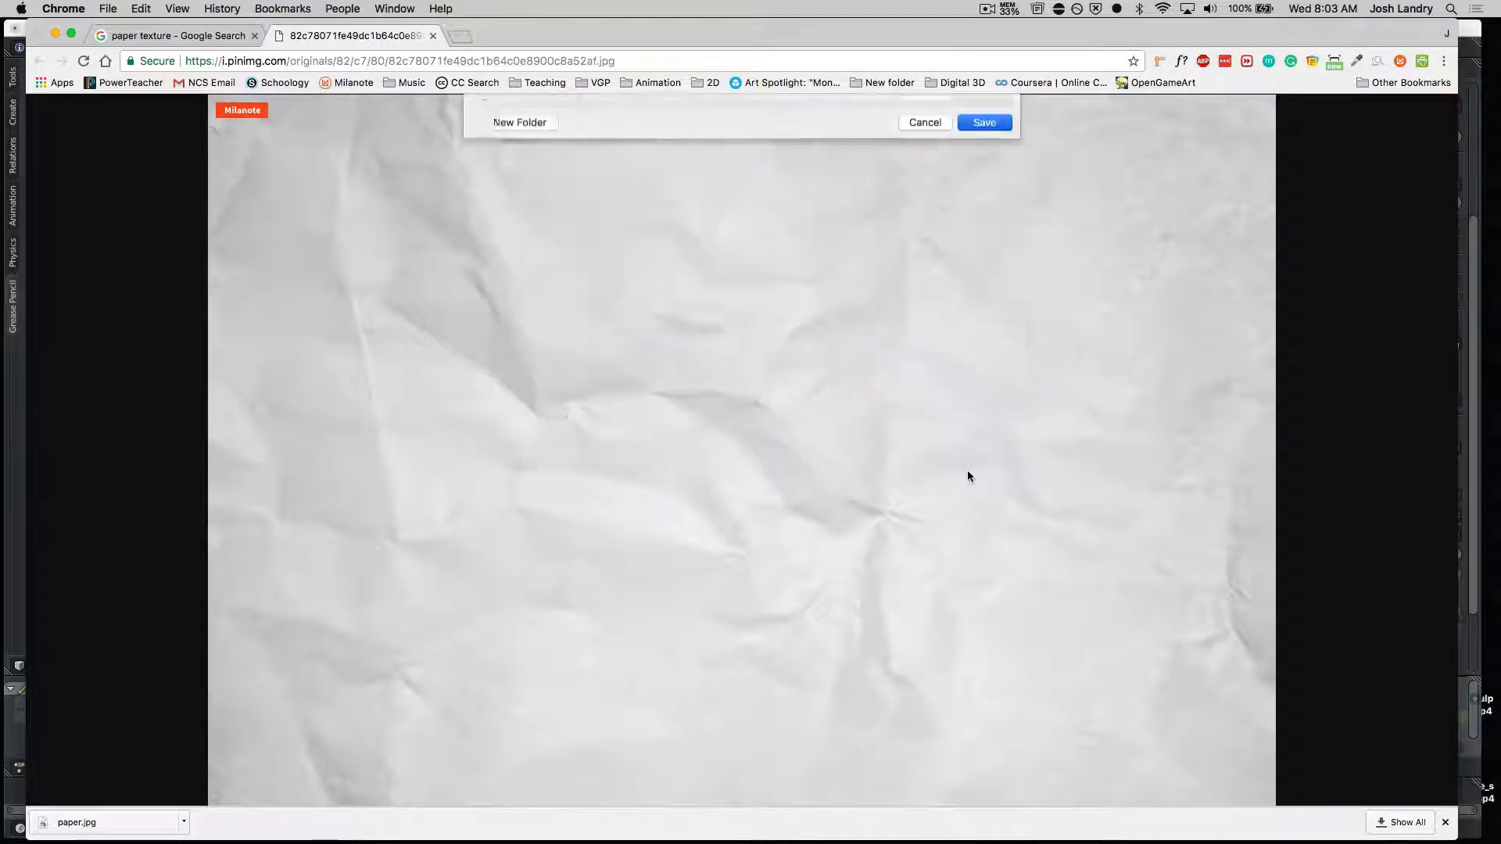
key(super+Tab)
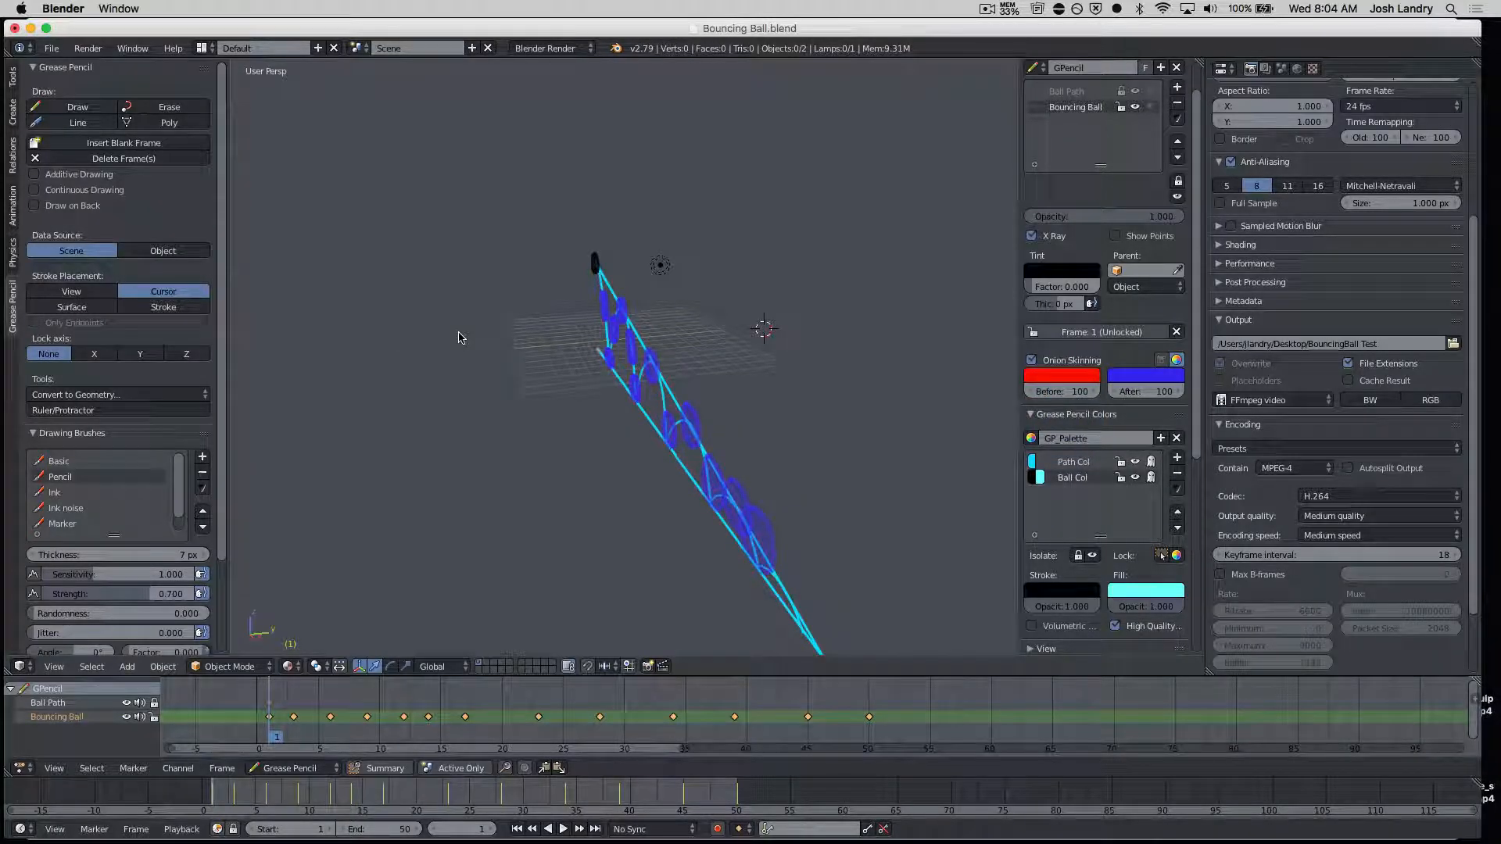
Import papertexture.jpg from the Desktop into the scene with Images as Planes, using the Diffuse material setting.
key(shift+a)
mouse_move(462, 335)
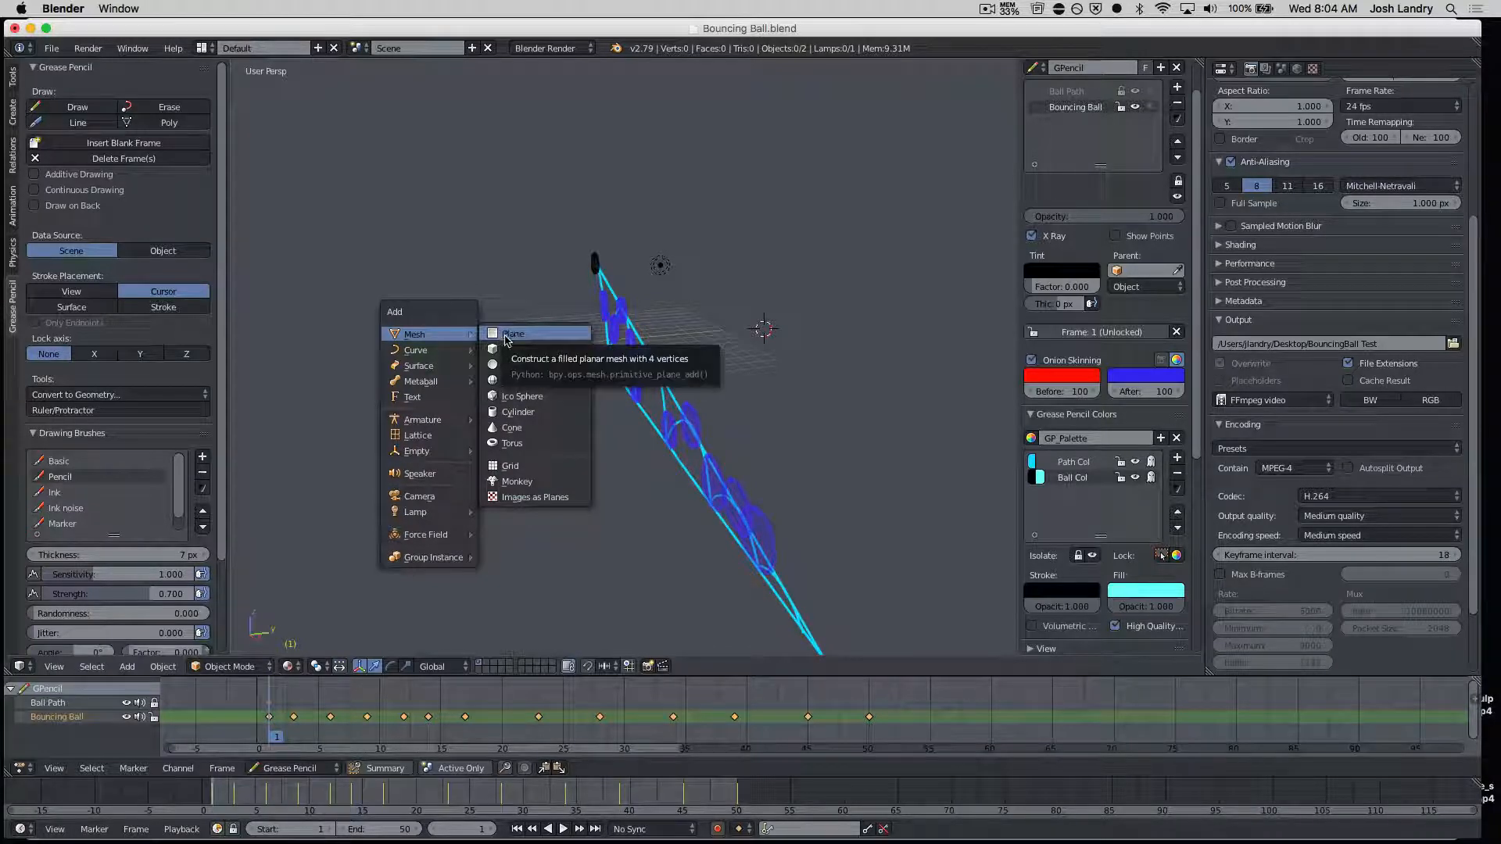
click(536, 500)
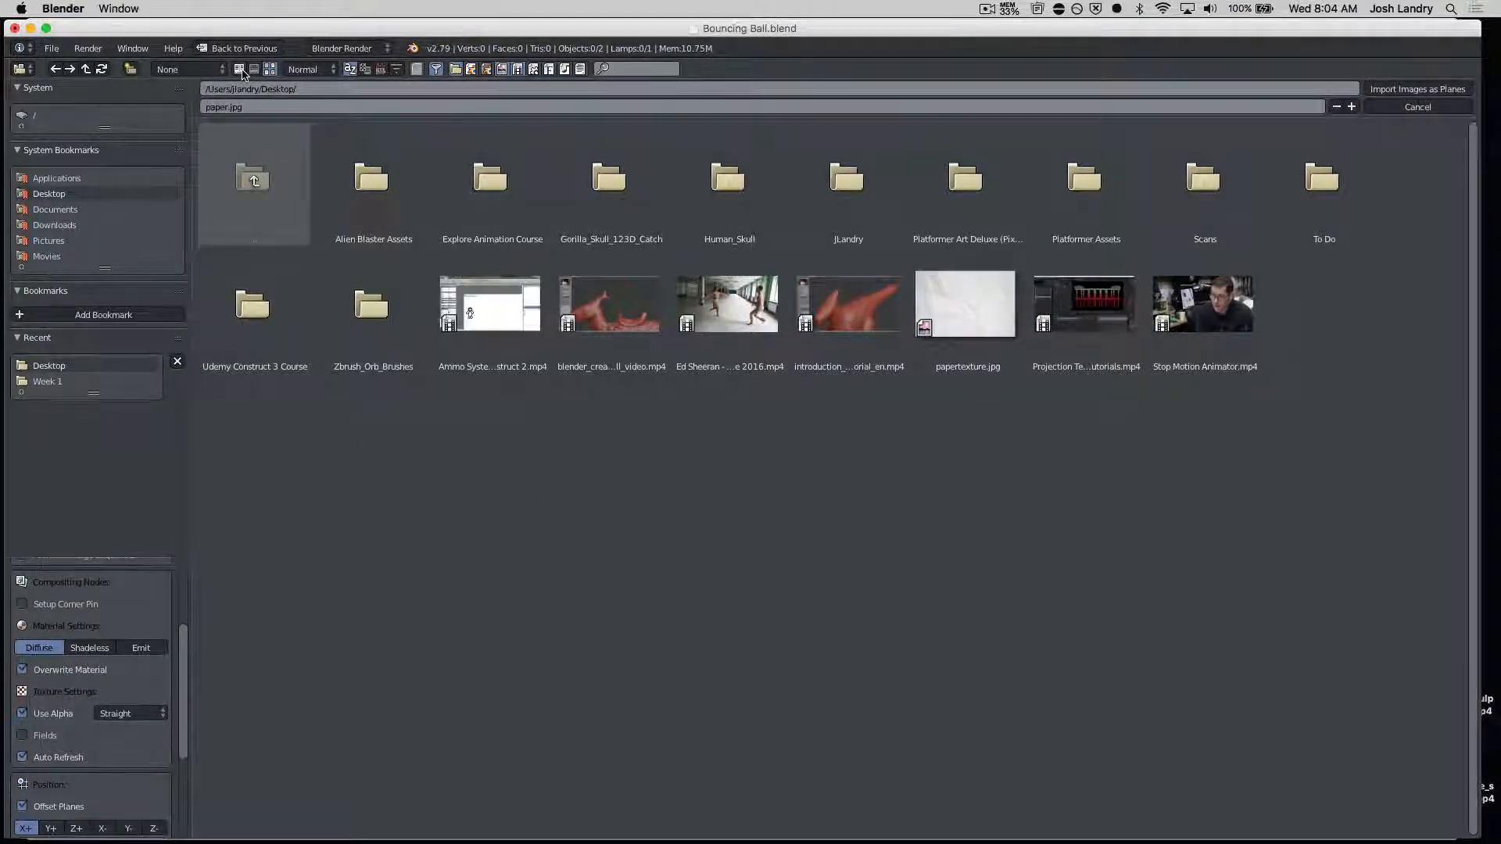
click(240, 71)
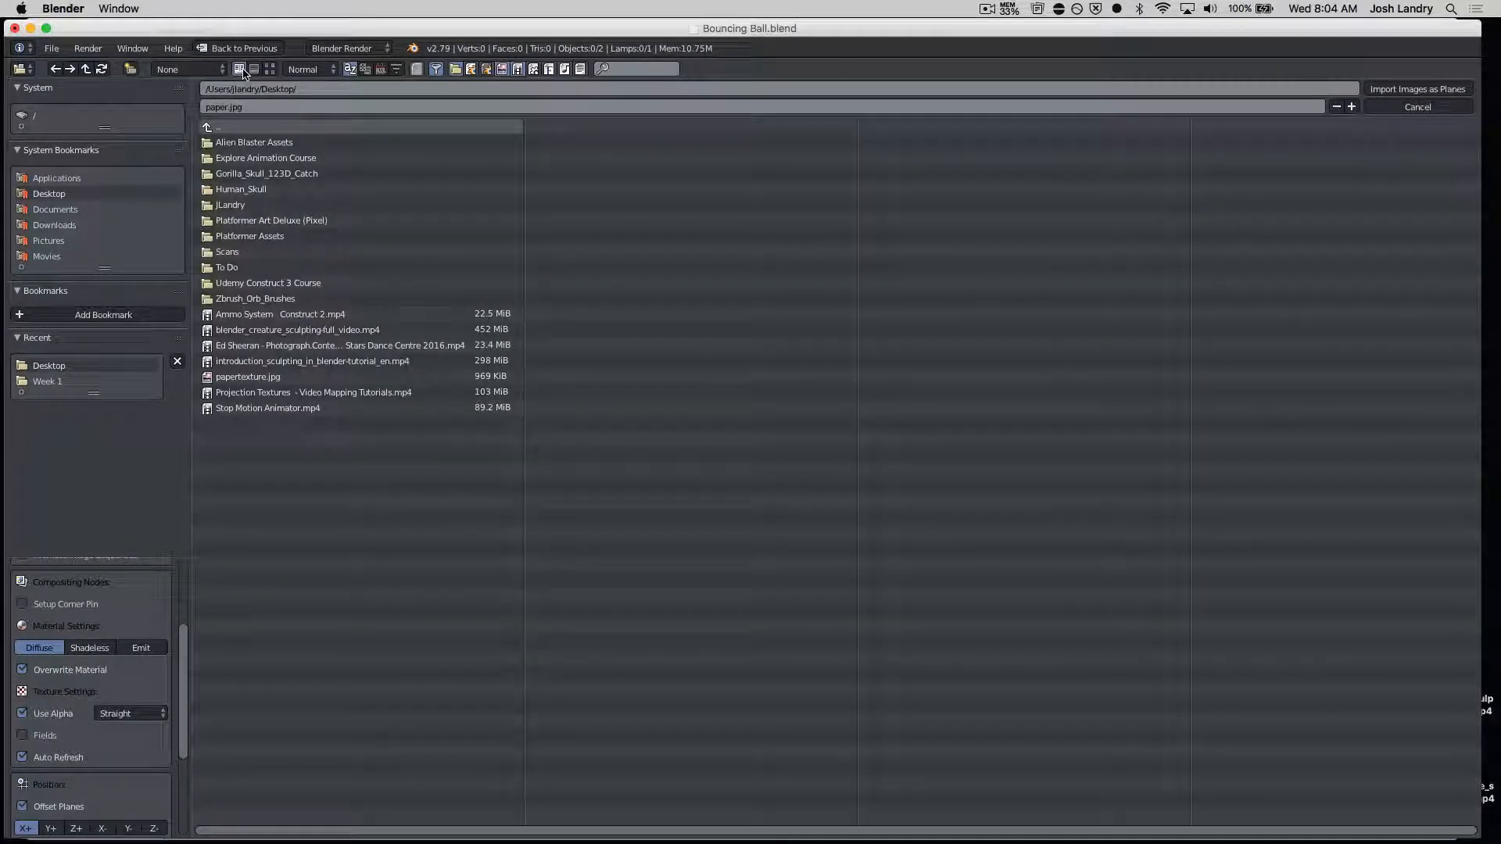
click(249, 378)
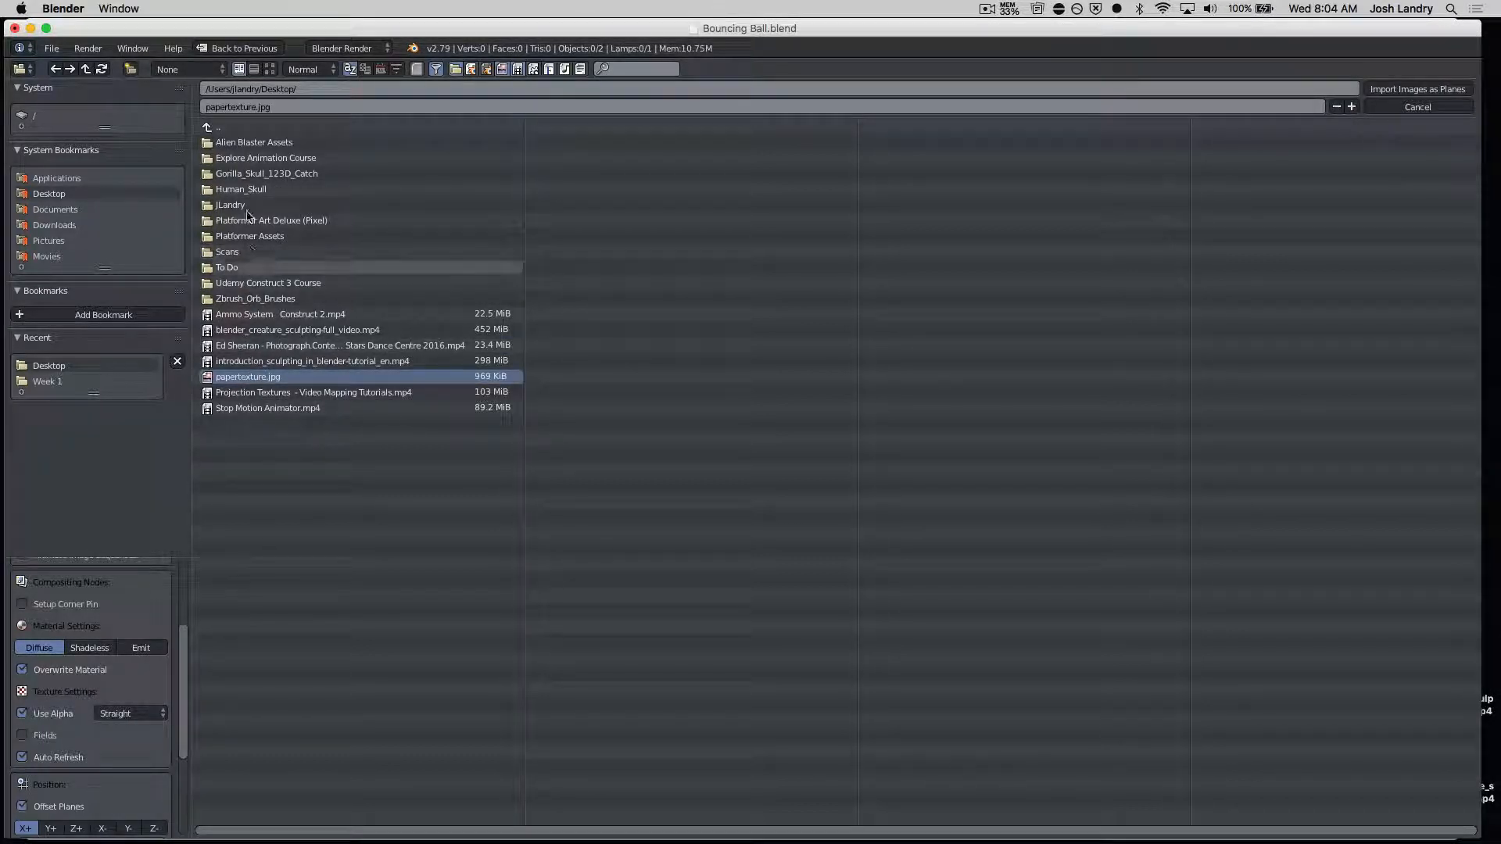
click(270, 69)
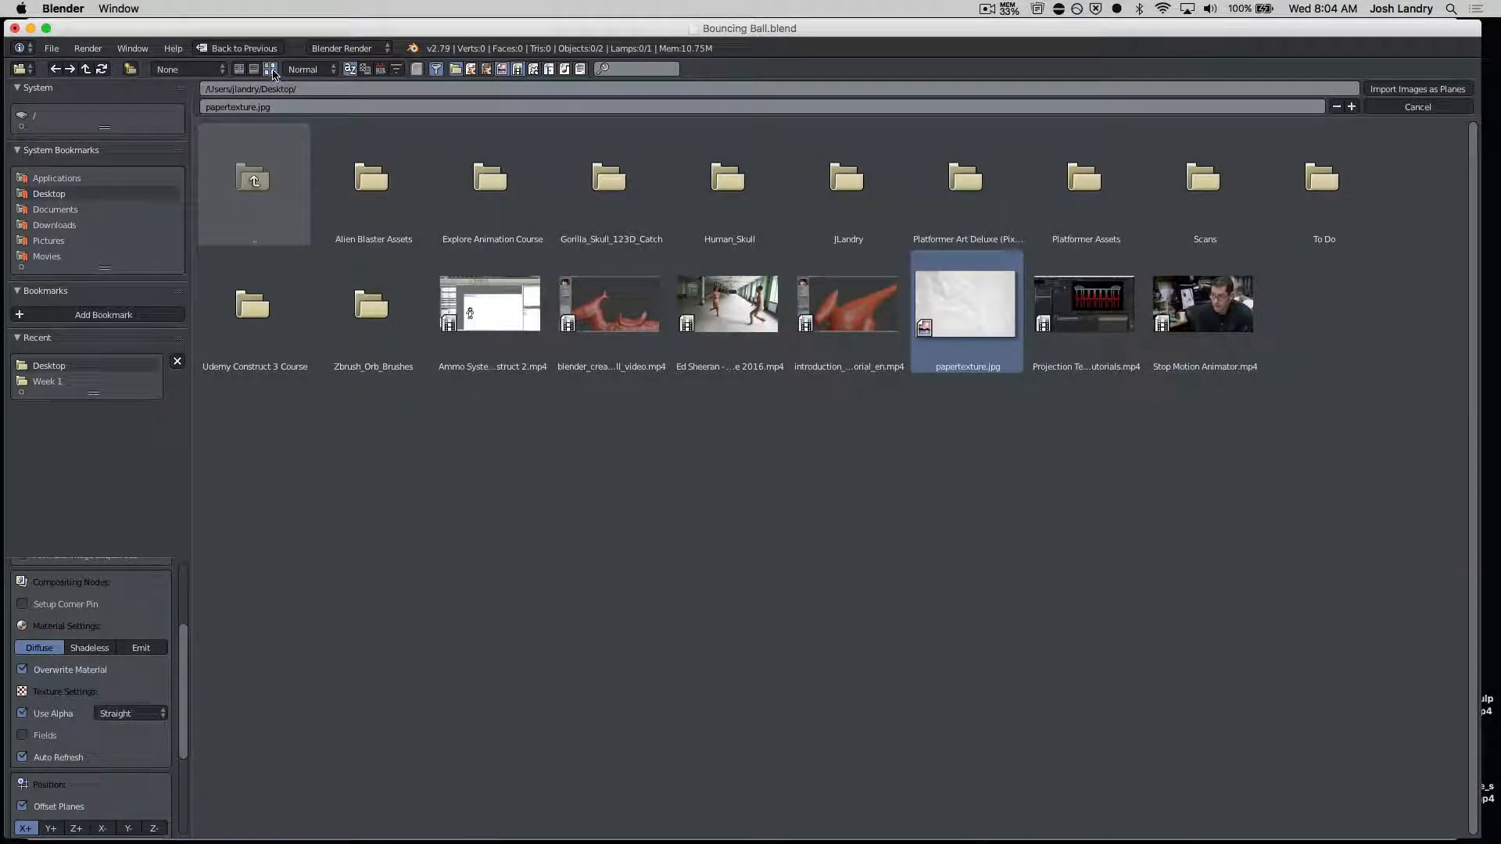
double_click(974, 309)
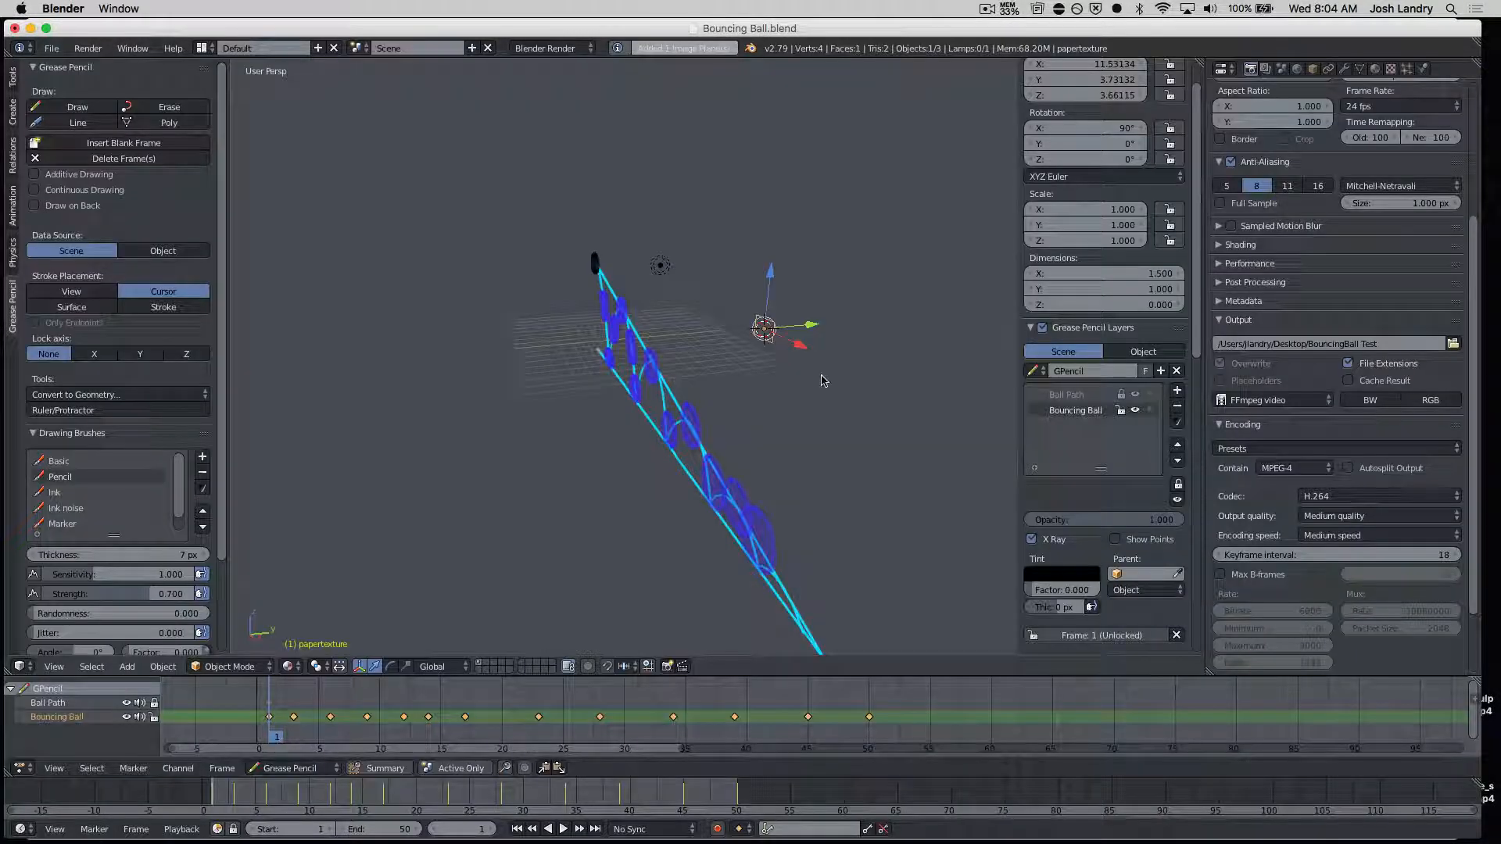
Scale the paper plane up to about 11.9 and move it closer to the ball path.
middle_drag(742, 388, 674, 278)
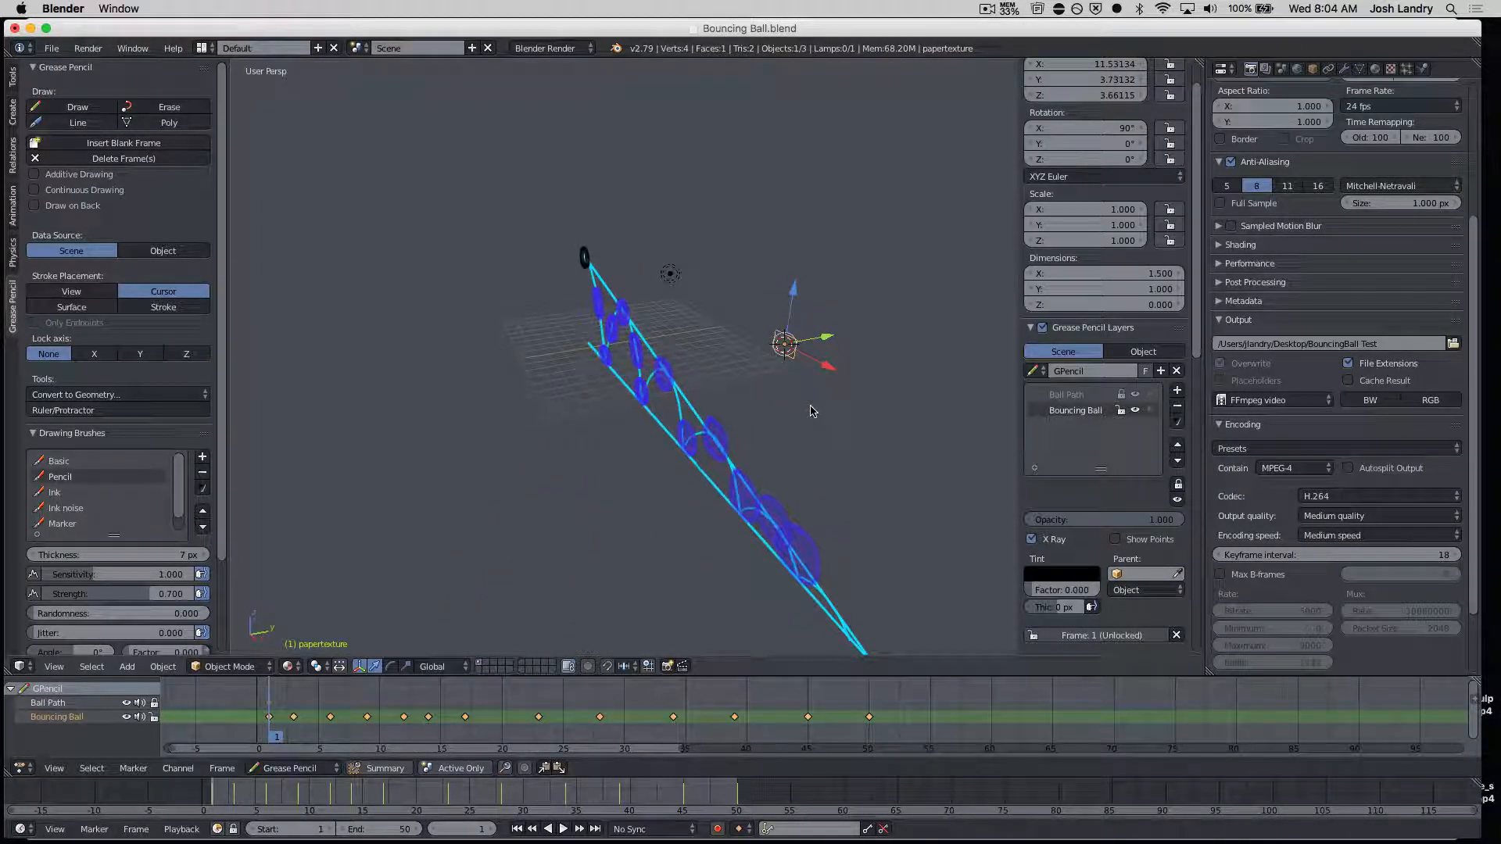
key(s)
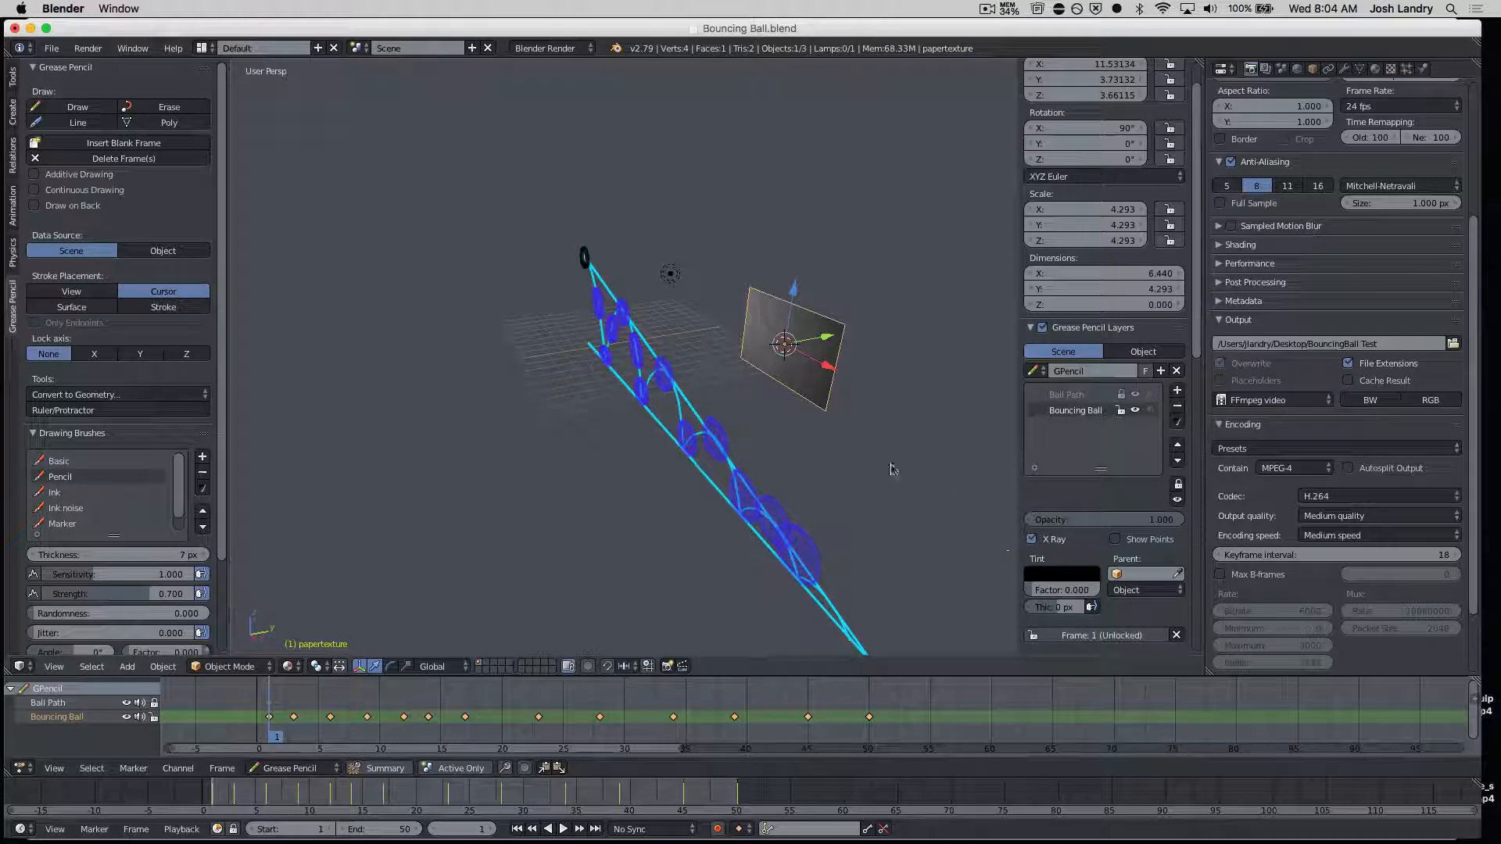
click(957, 559)
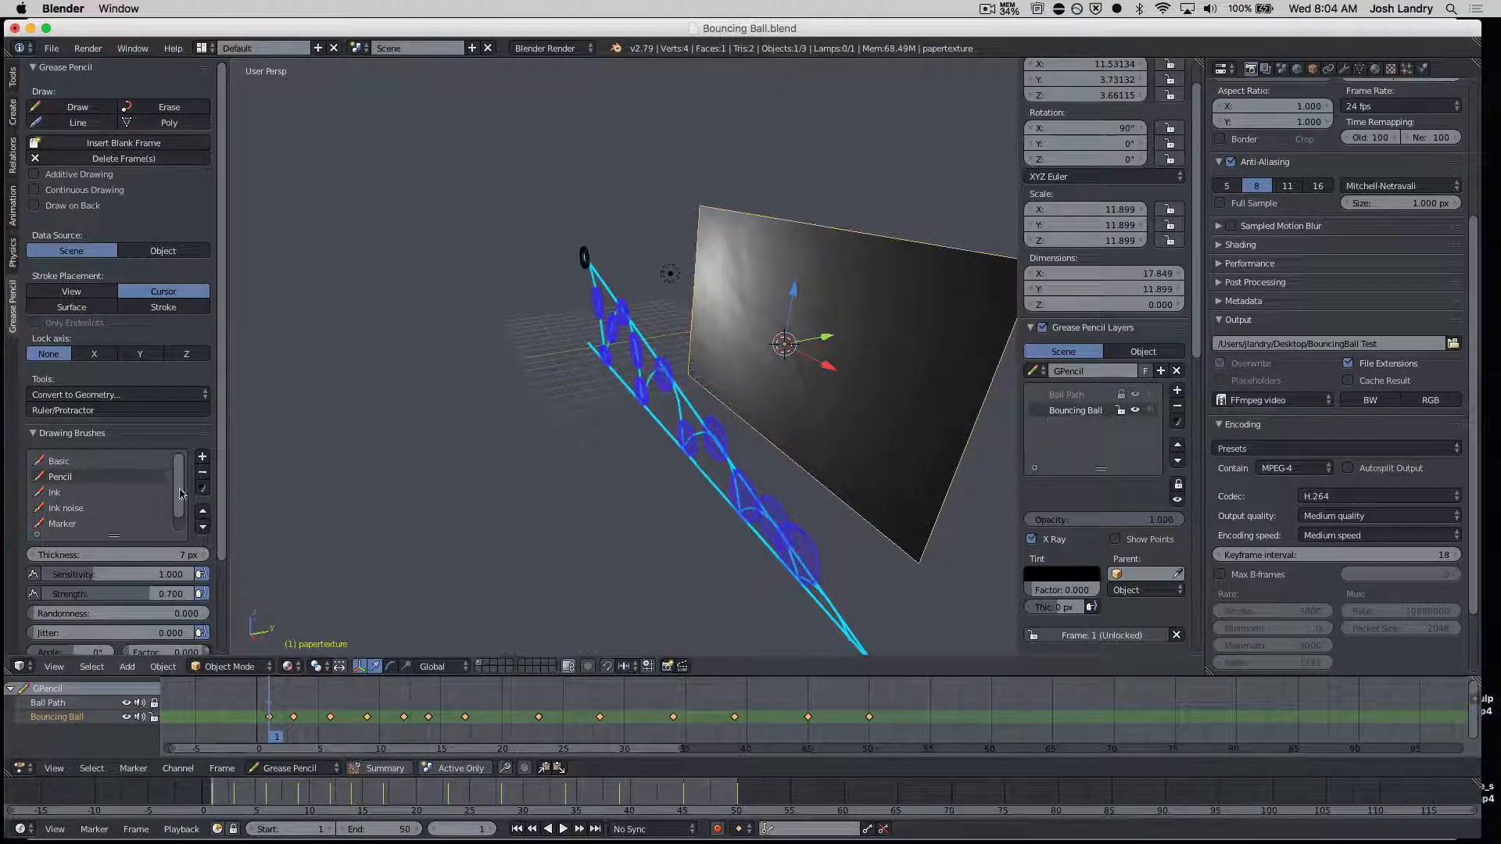
drag(831, 342, 774, 364)
Move the lamp along its axes to a spot nearer the middle of the paper plane.
right_click(670, 275)
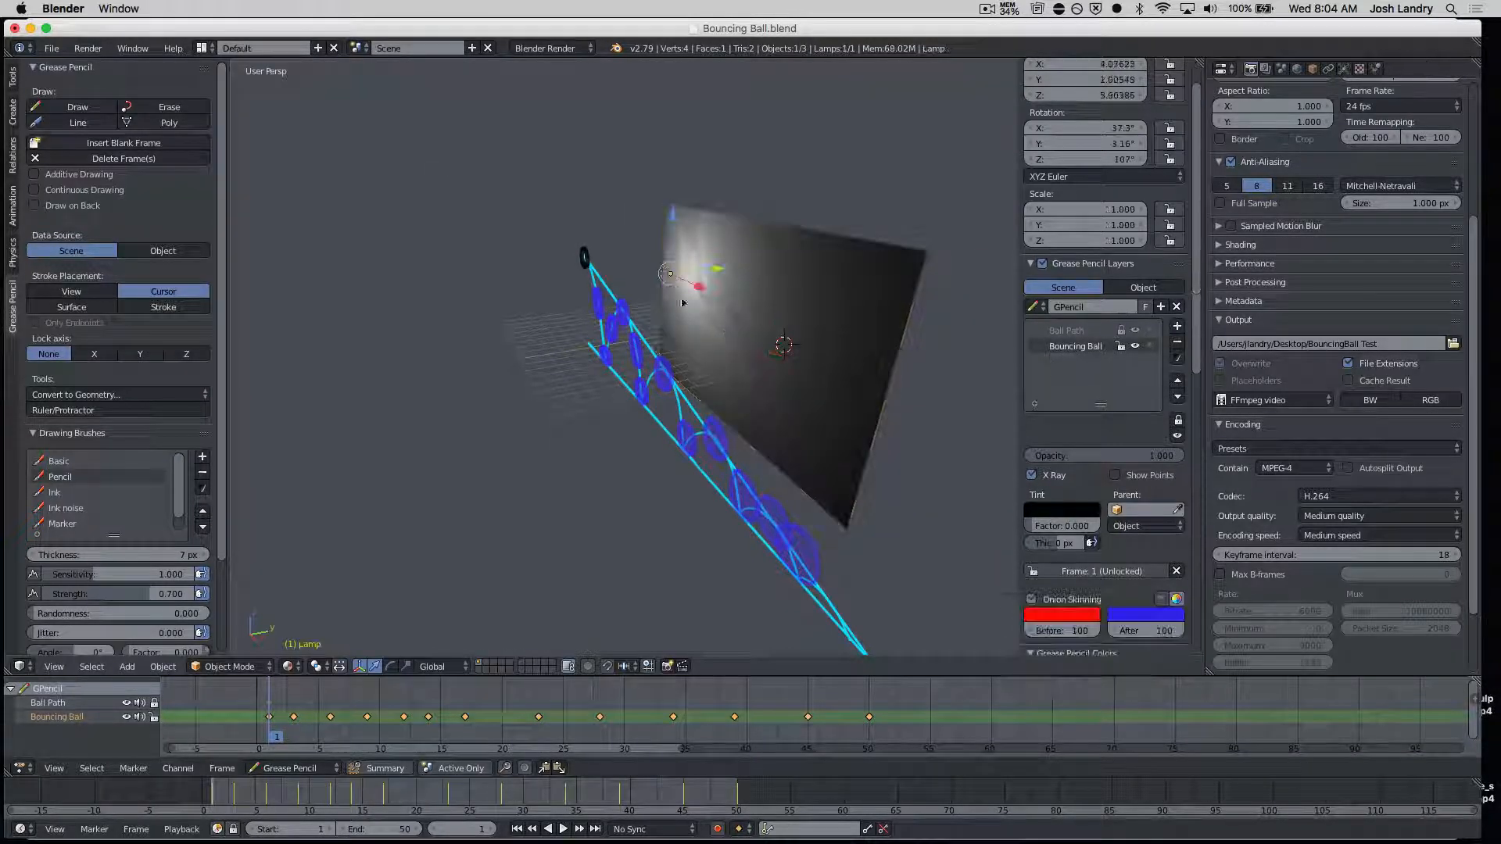
drag(702, 291, 739, 321)
mouse_move(711, 250)
mouse_down()
mouse_move(714, 315)
mouse_move(717, 258)
mouse_up()
drag(751, 309, 680, 315)
Delete the papertexture plane from the scene.
middle_drag(623, 395, 702, 341)
scroll(613, 411, up, 3)
right_click(685, 334)
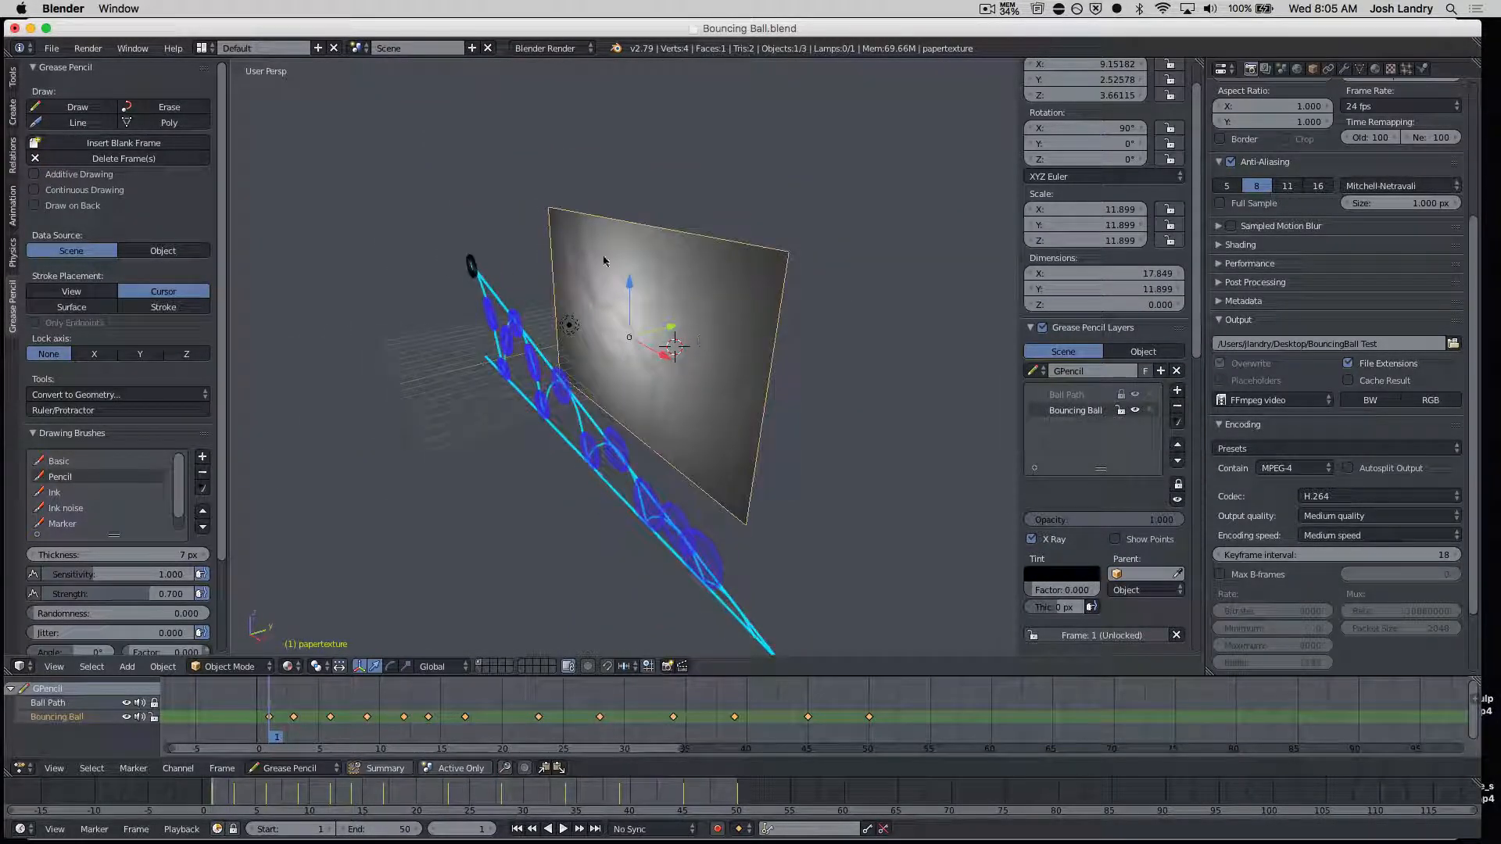
key(x)
click(666, 331)
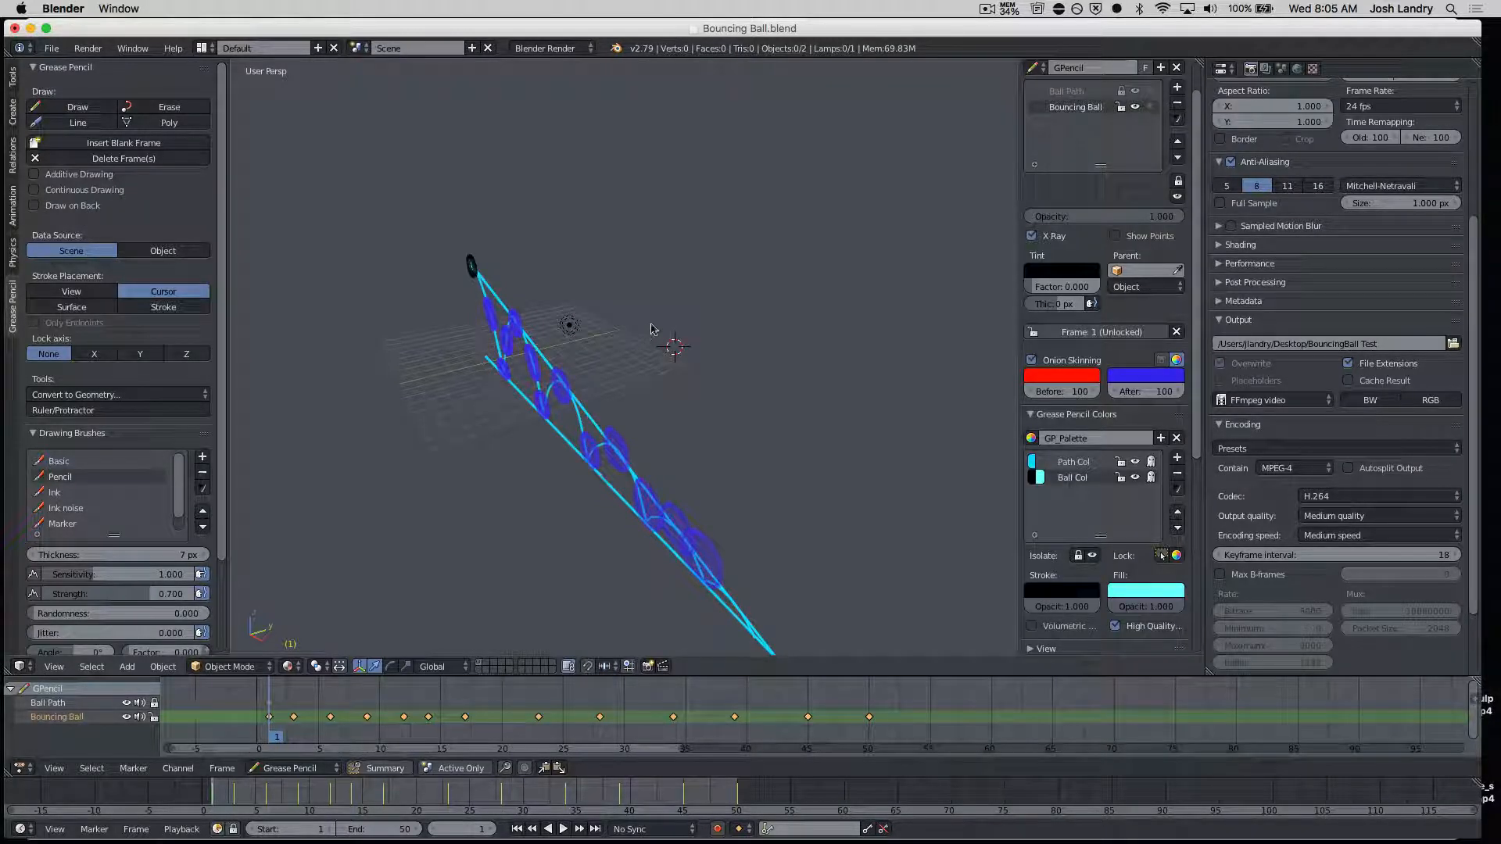
Import papertexture.jpg from the Desktop as an image plane using the Shadeless material setting.
middle_drag(646, 331, 632, 329)
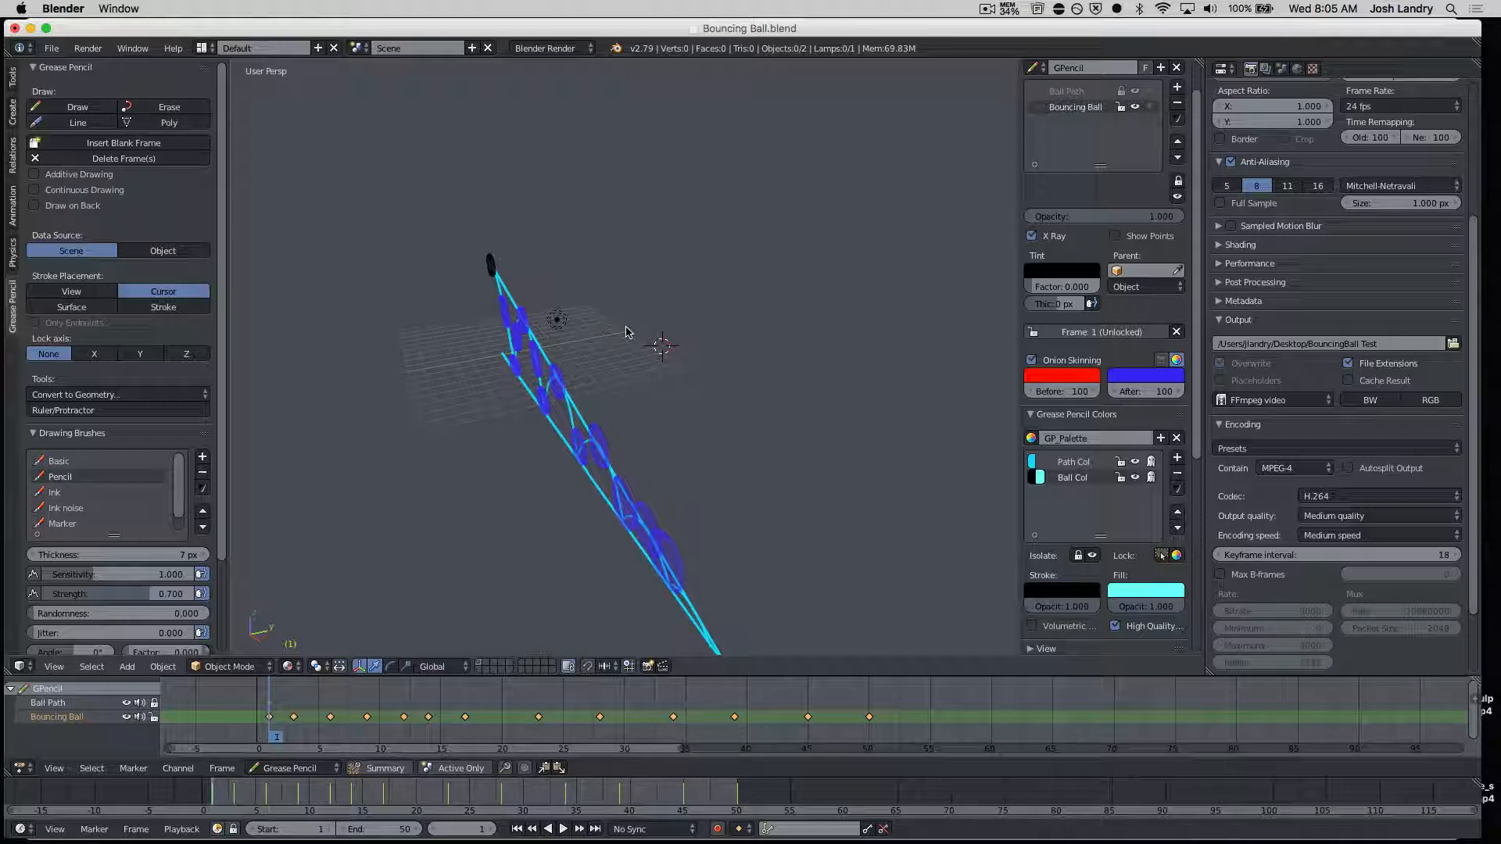
key(shift+a)
mouse_move(622, 333)
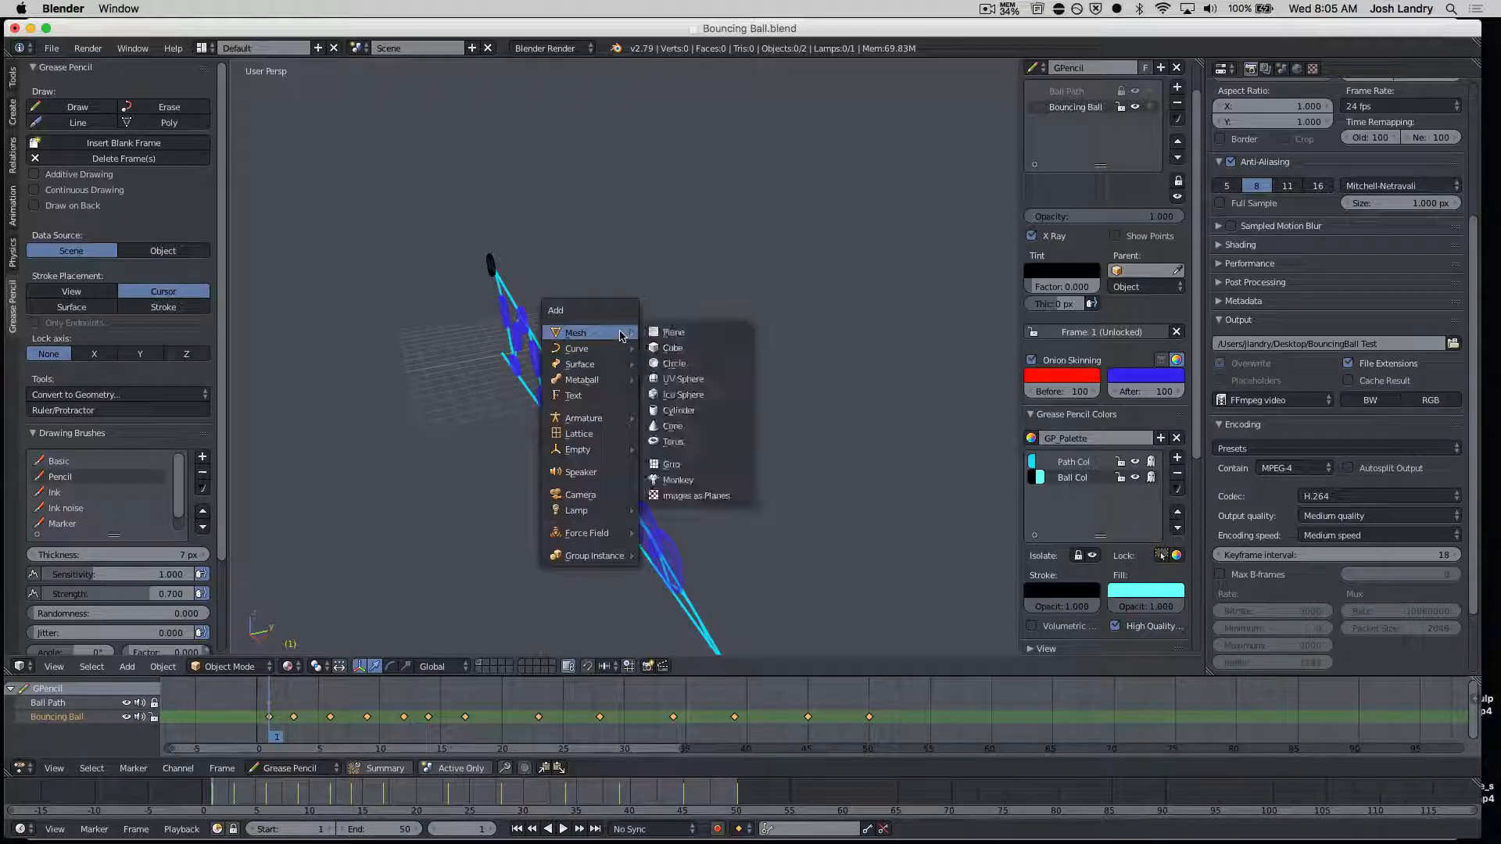
click(692, 495)
click(976, 331)
click(972, 306)
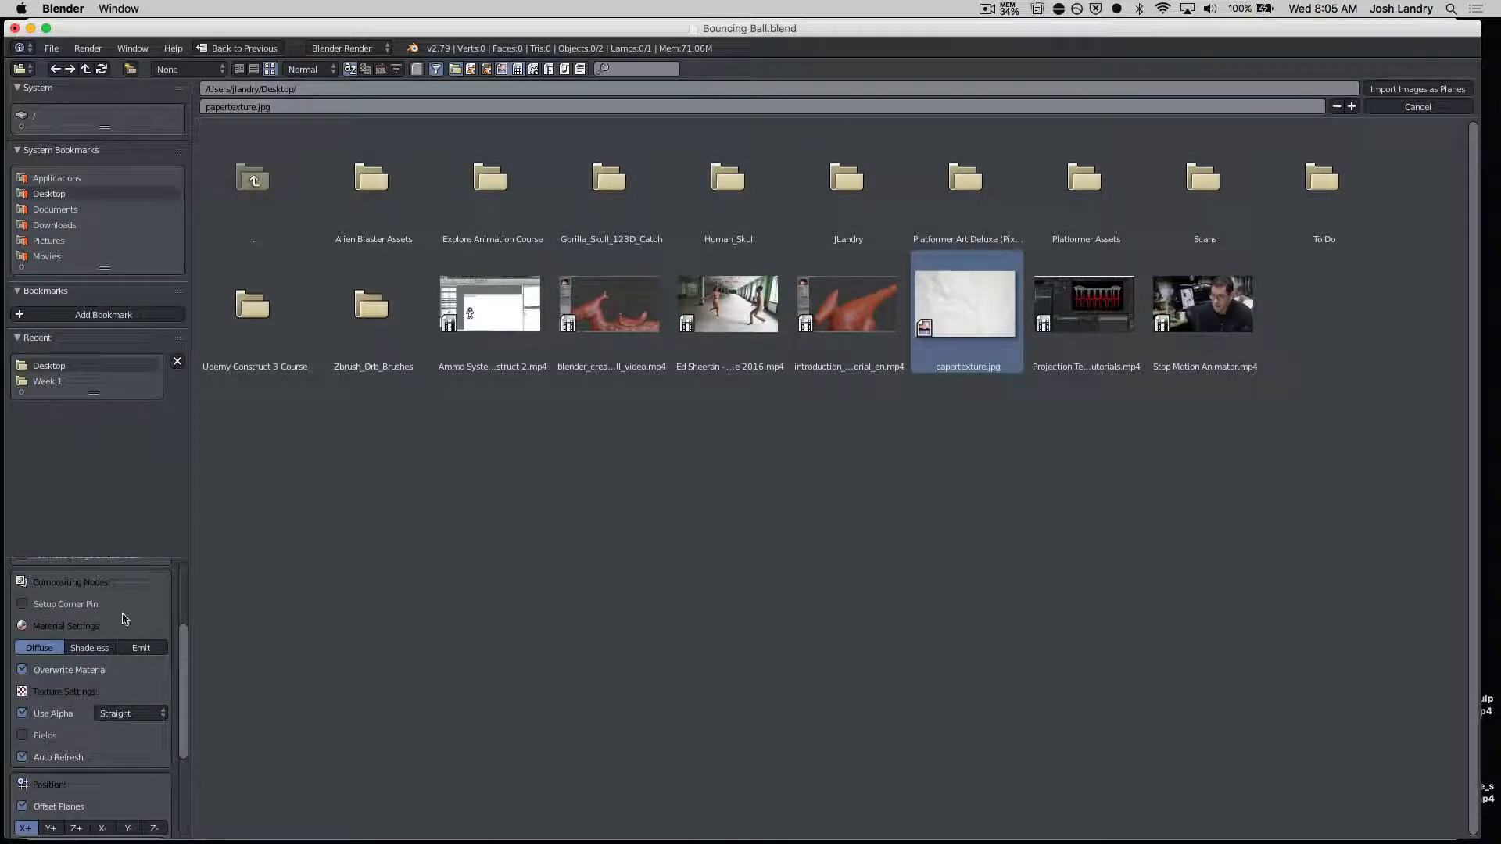
drag(123, 556, 123, 434)
scroll(101, 559, up, 3)
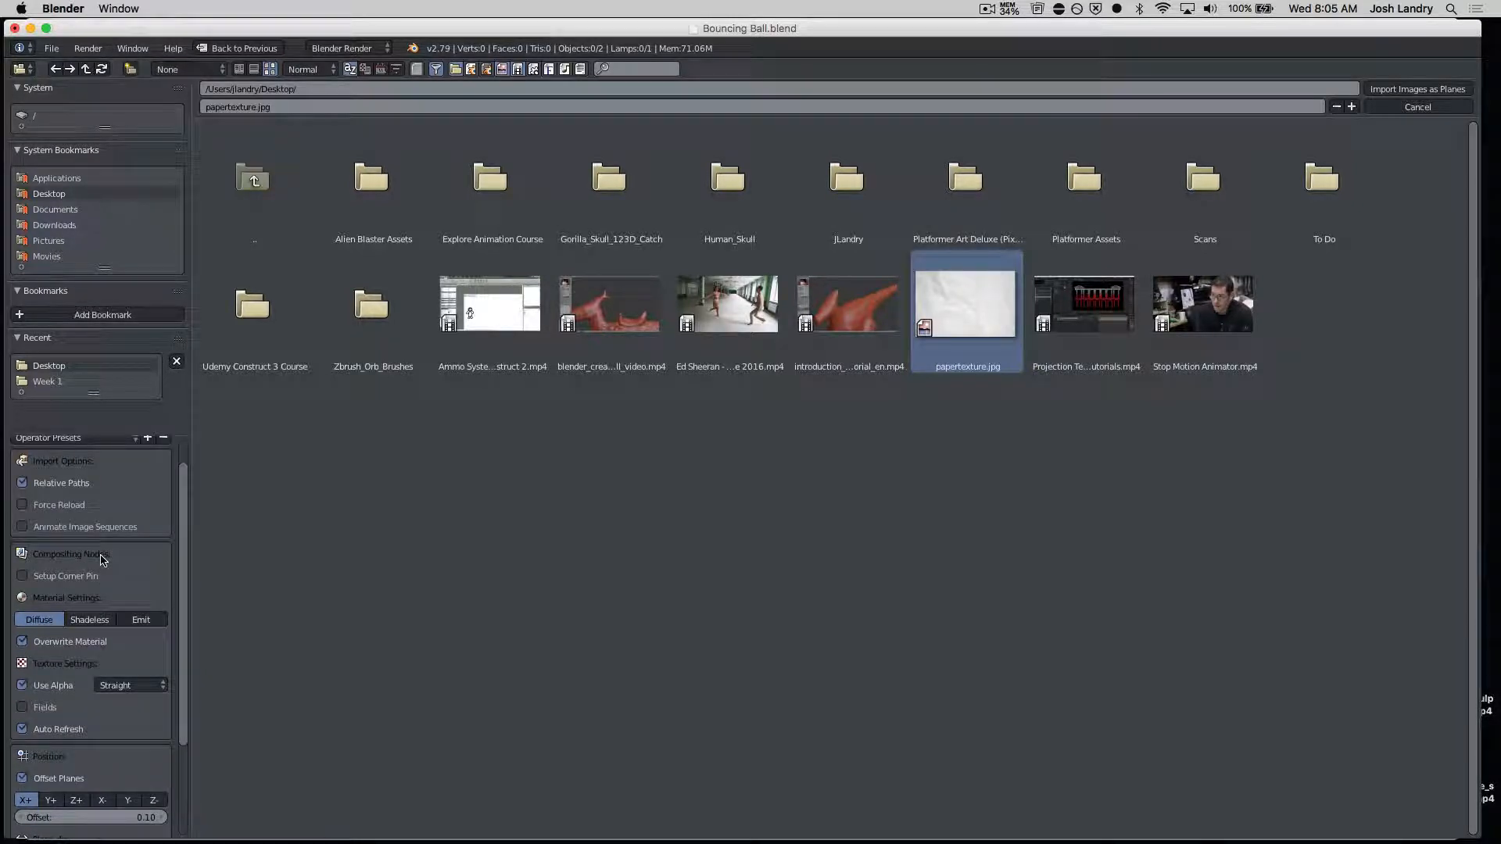
scroll(102, 559, down, 2)
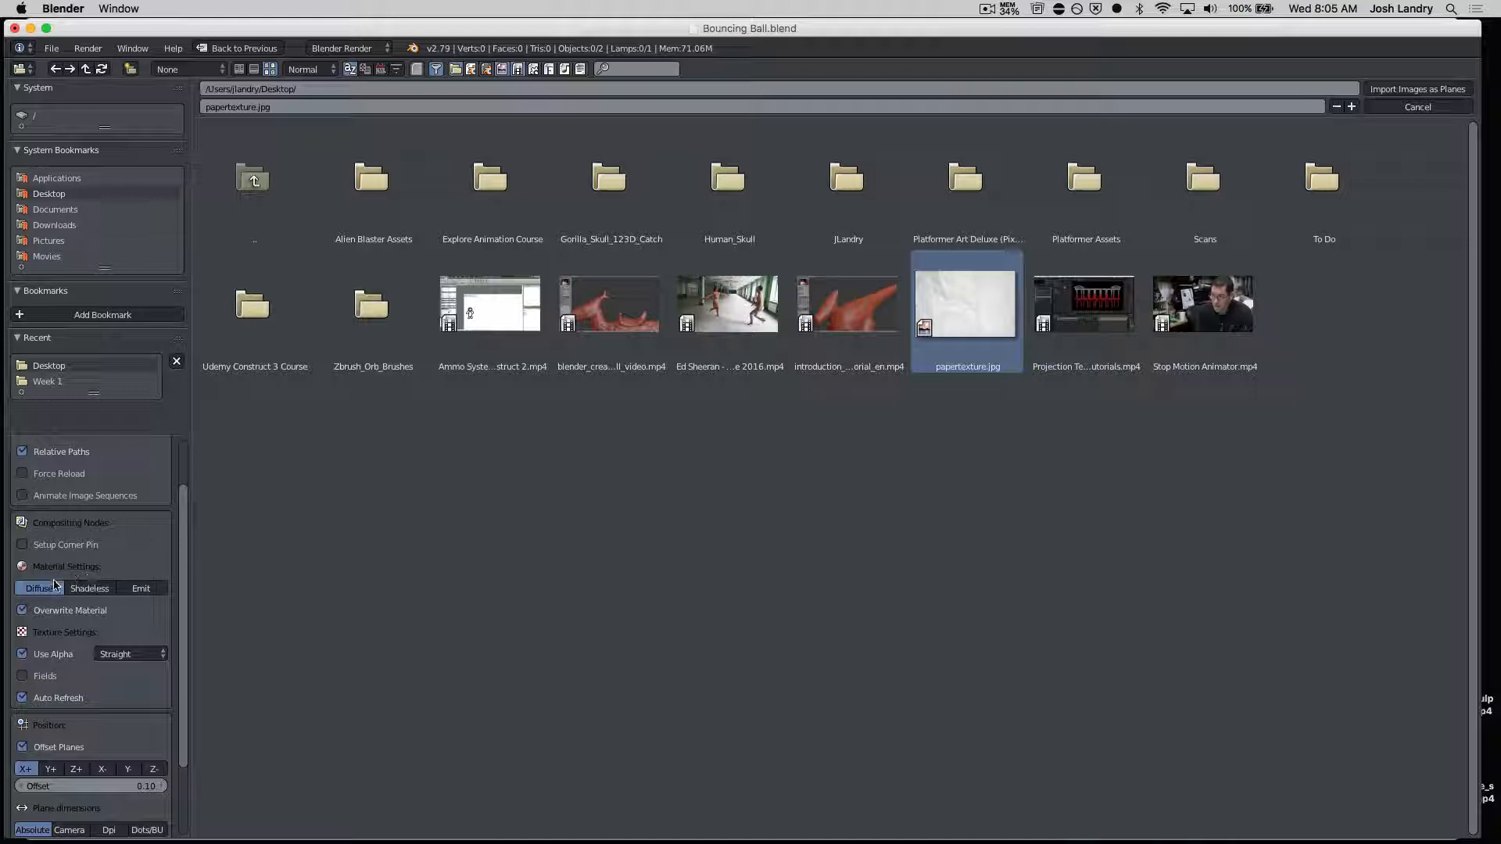
click(91, 595)
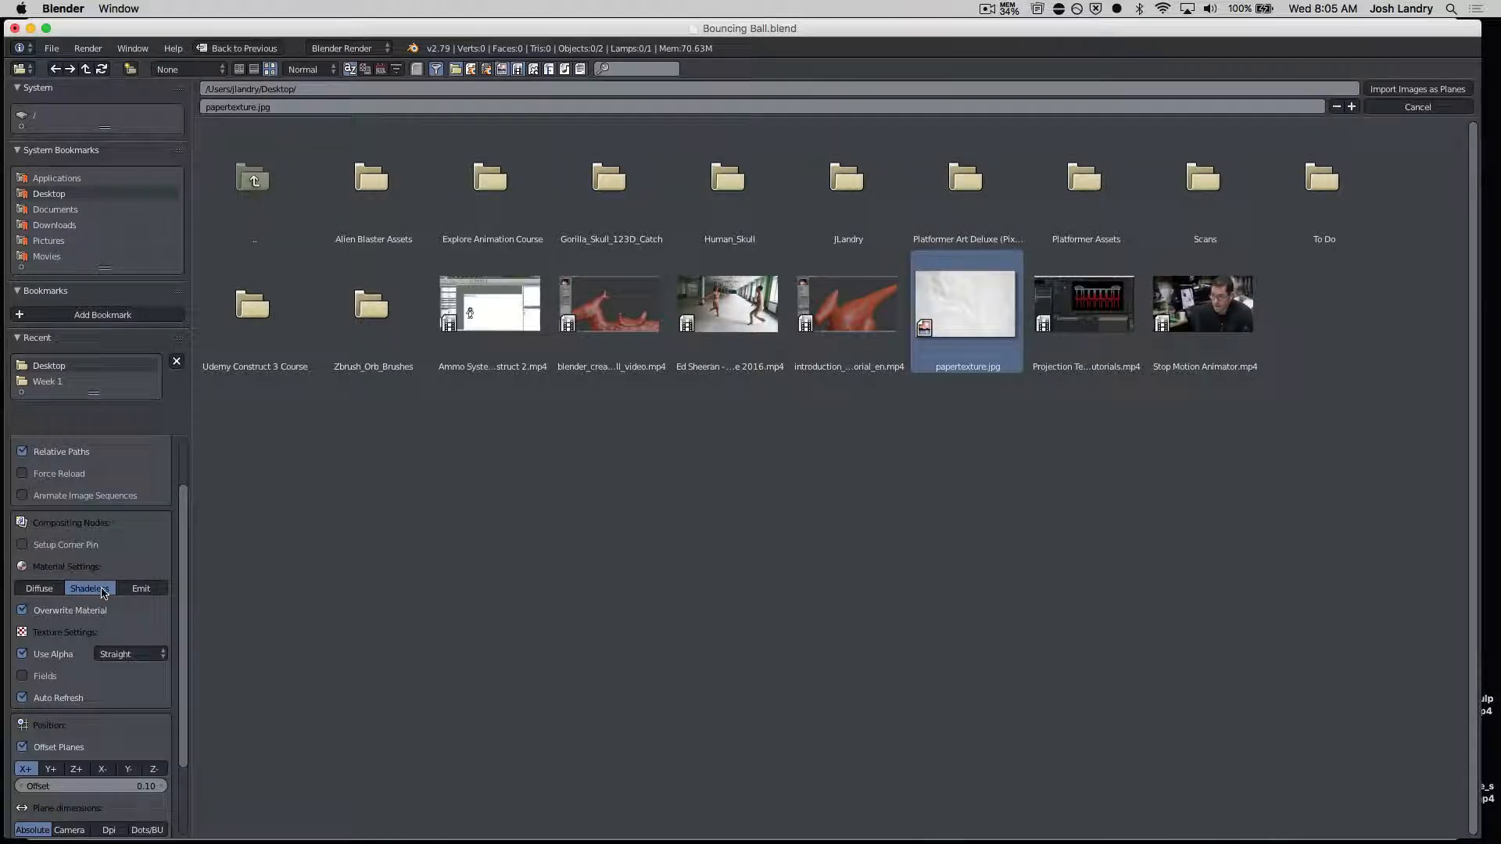
click(1397, 90)
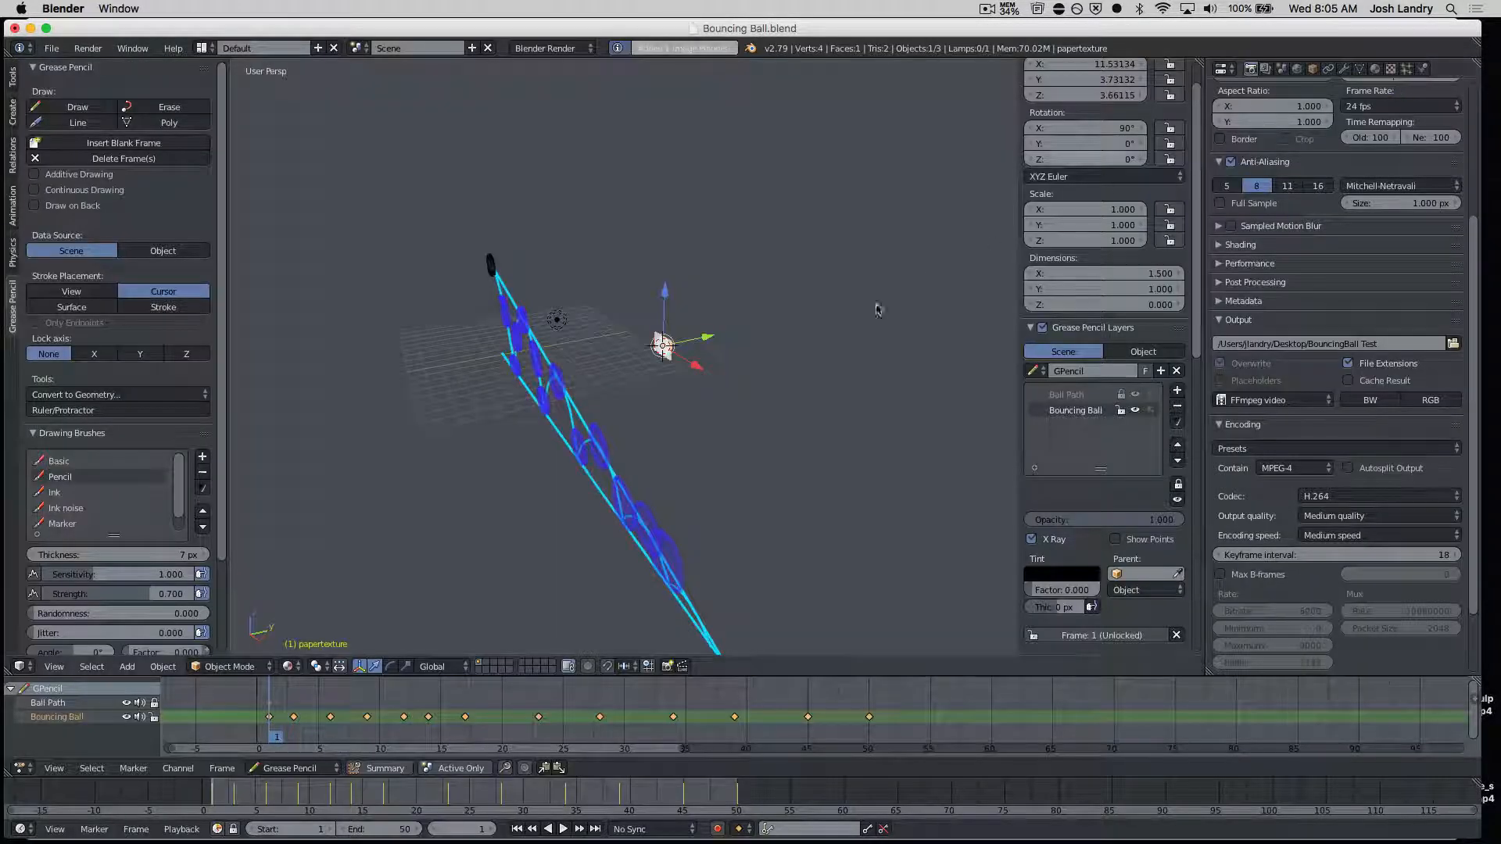
Scale the new paper plane up uniformly to about 15.55.
mouse_move(675, 372)
middle_down()
mouse_move(639, 371)
mouse_move(671, 376)
middle_up()
key(s)
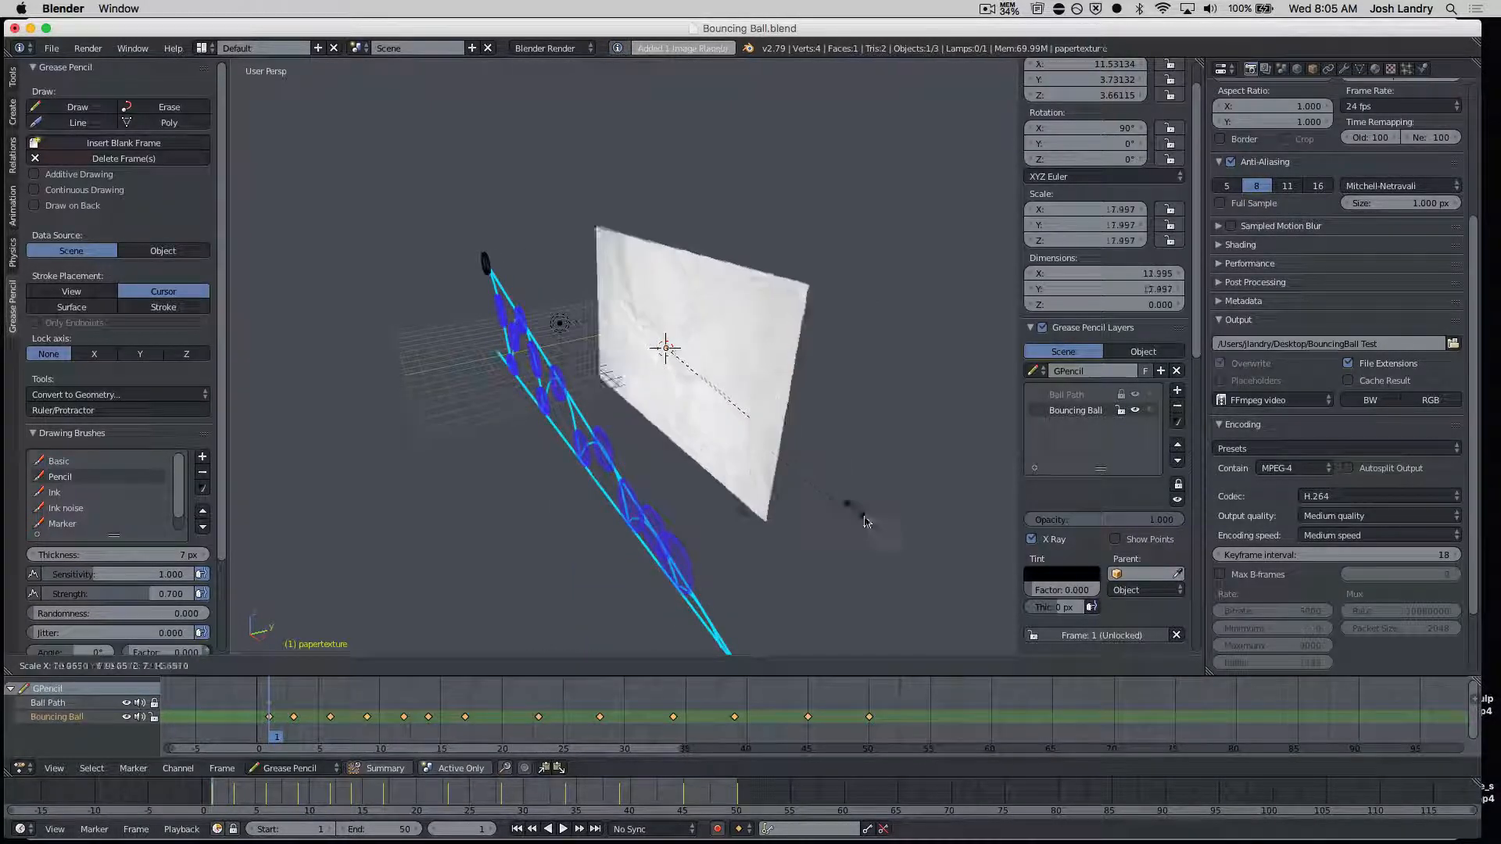
click(870, 524)
key(s)
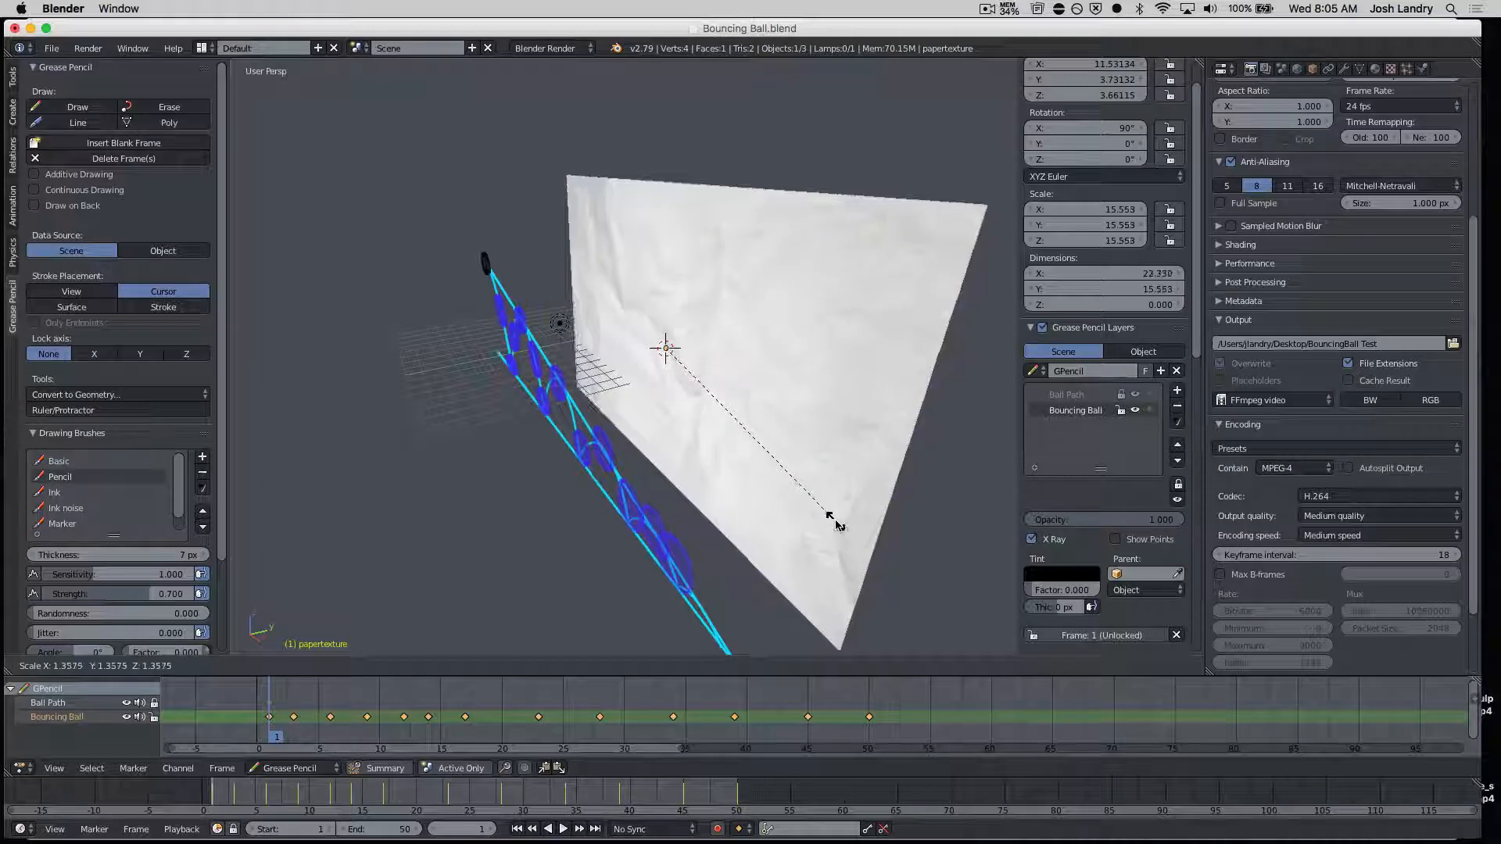
click(835, 523)
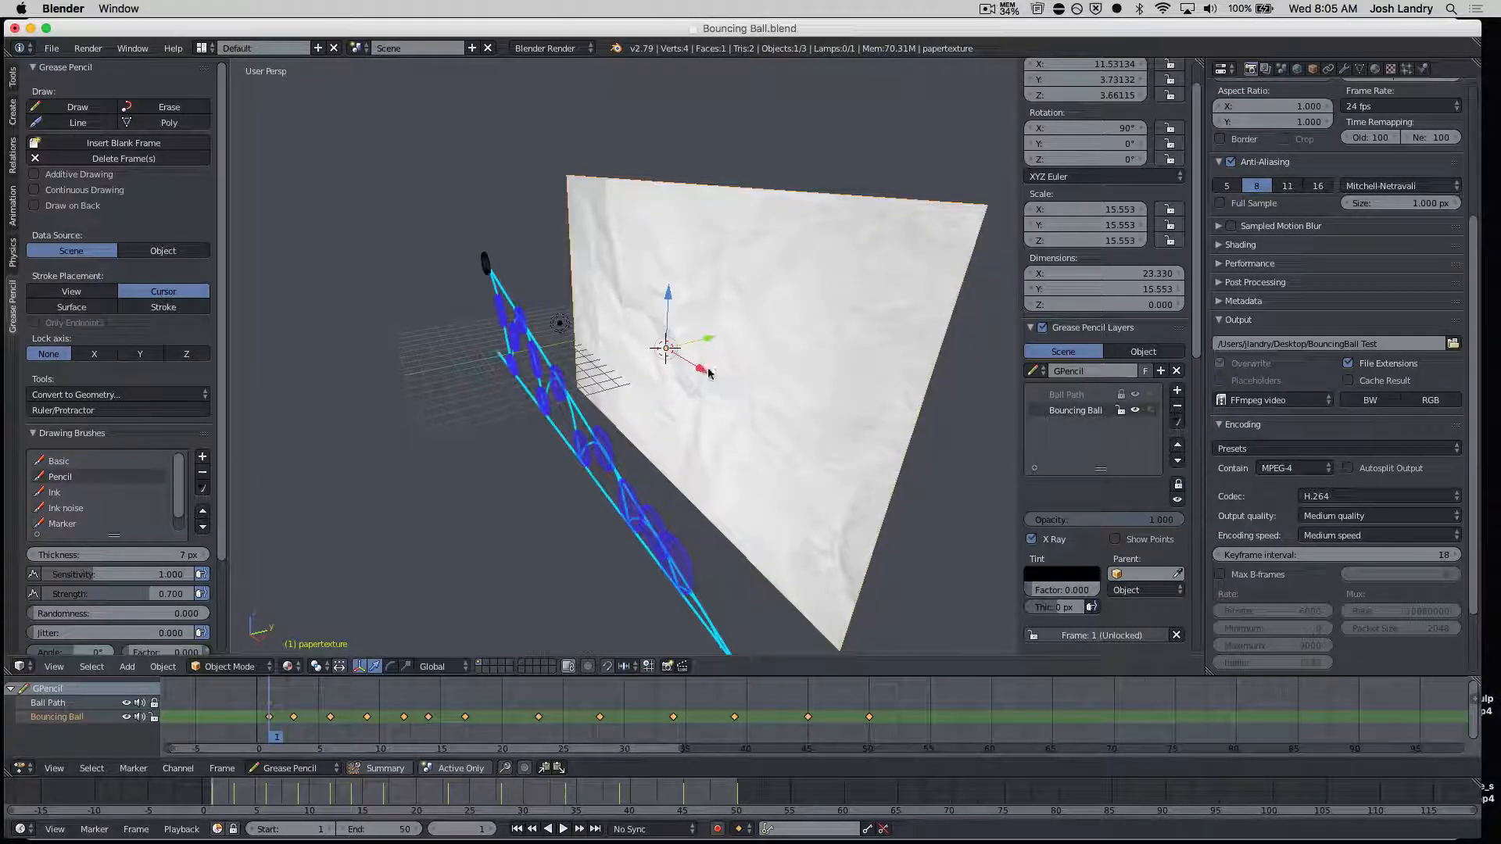
Switch the viewport shading to Solid and back to Material to compare how the paper plane is displayed.
mouse_move(708, 370)
middle_down()
mouse_move(776, 367)
mouse_move(722, 367)
middle_up()
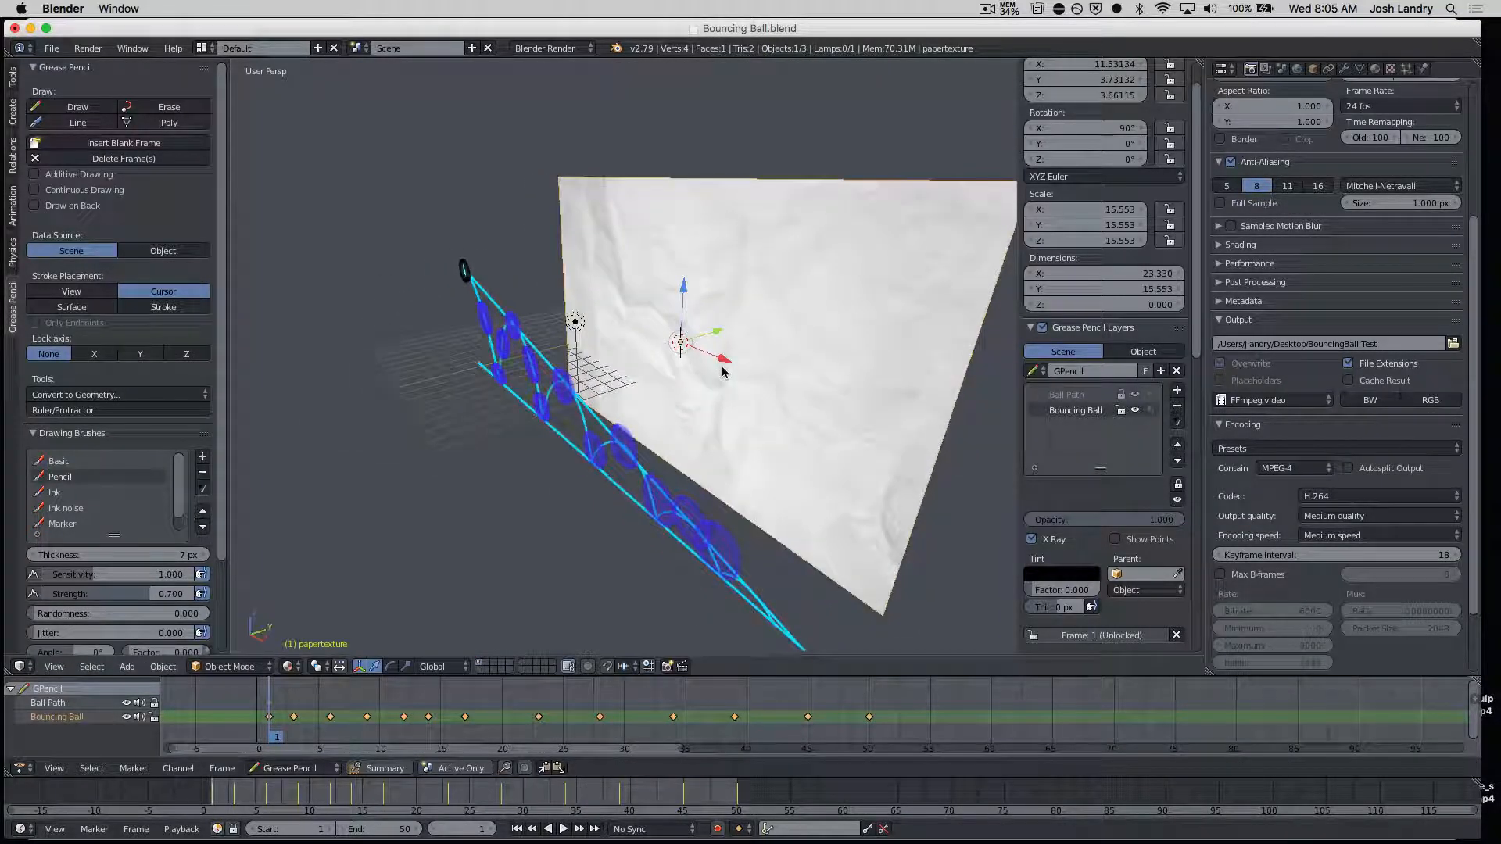
middle_drag(634, 446, 460, 509)
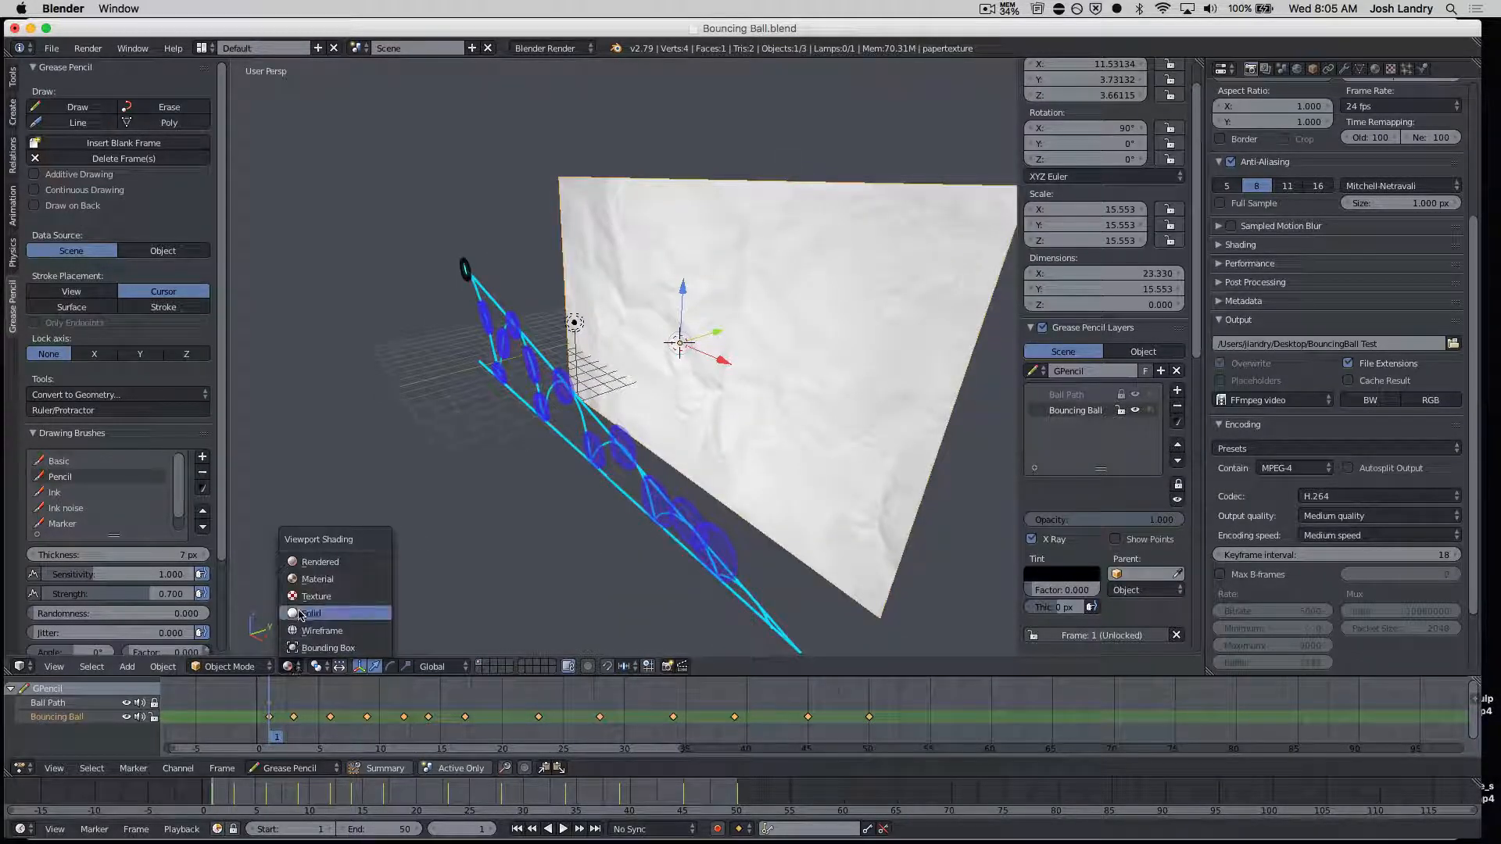
click(311, 613)
mouse_move(594, 469)
middle_down()
mouse_move(749, 408)
mouse_move(622, 422)
middle_up()
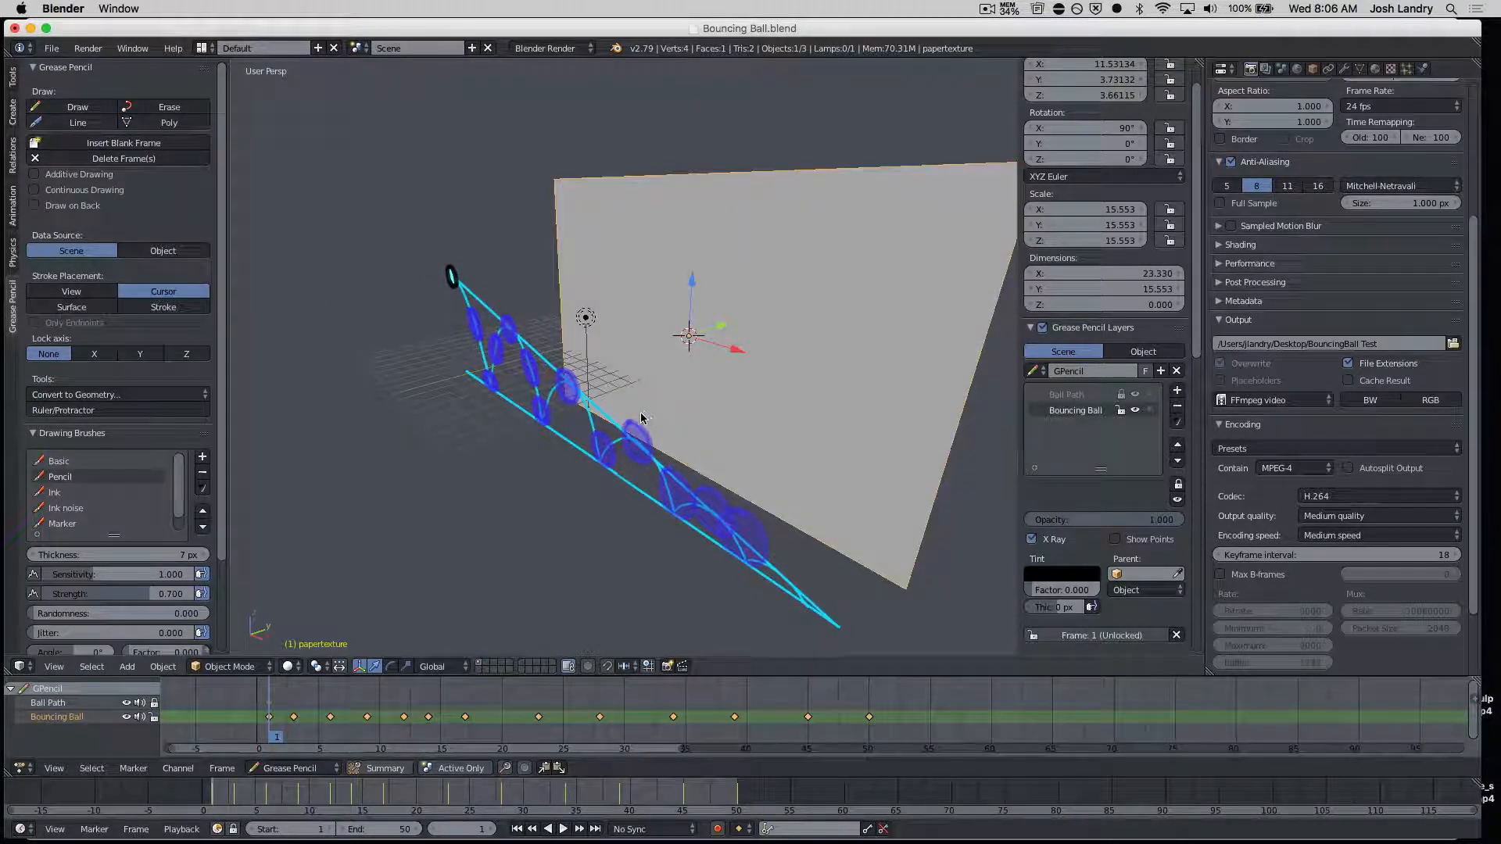
click(291, 667)
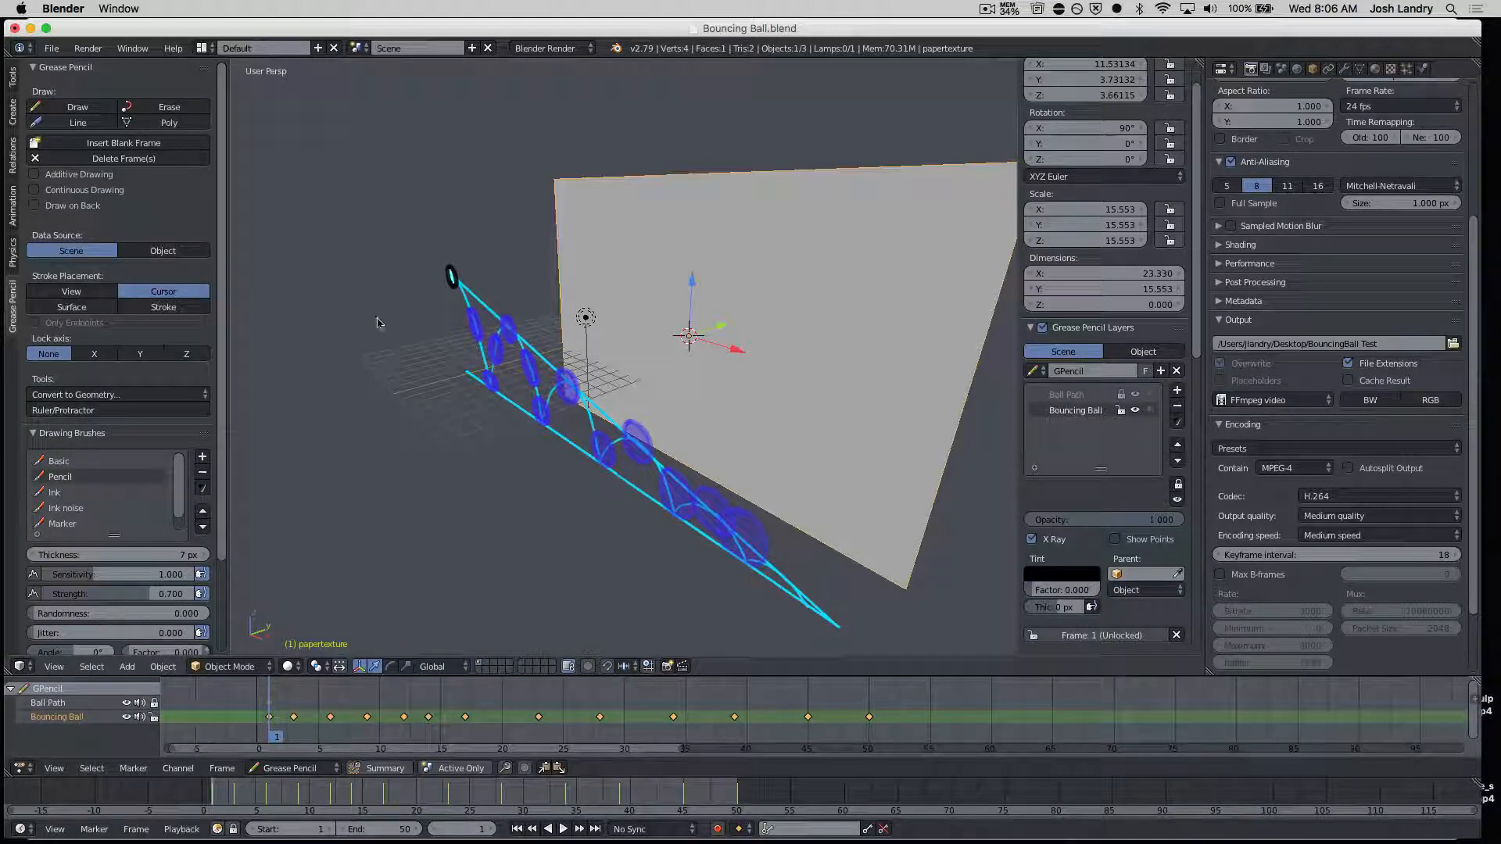
click(288, 666)
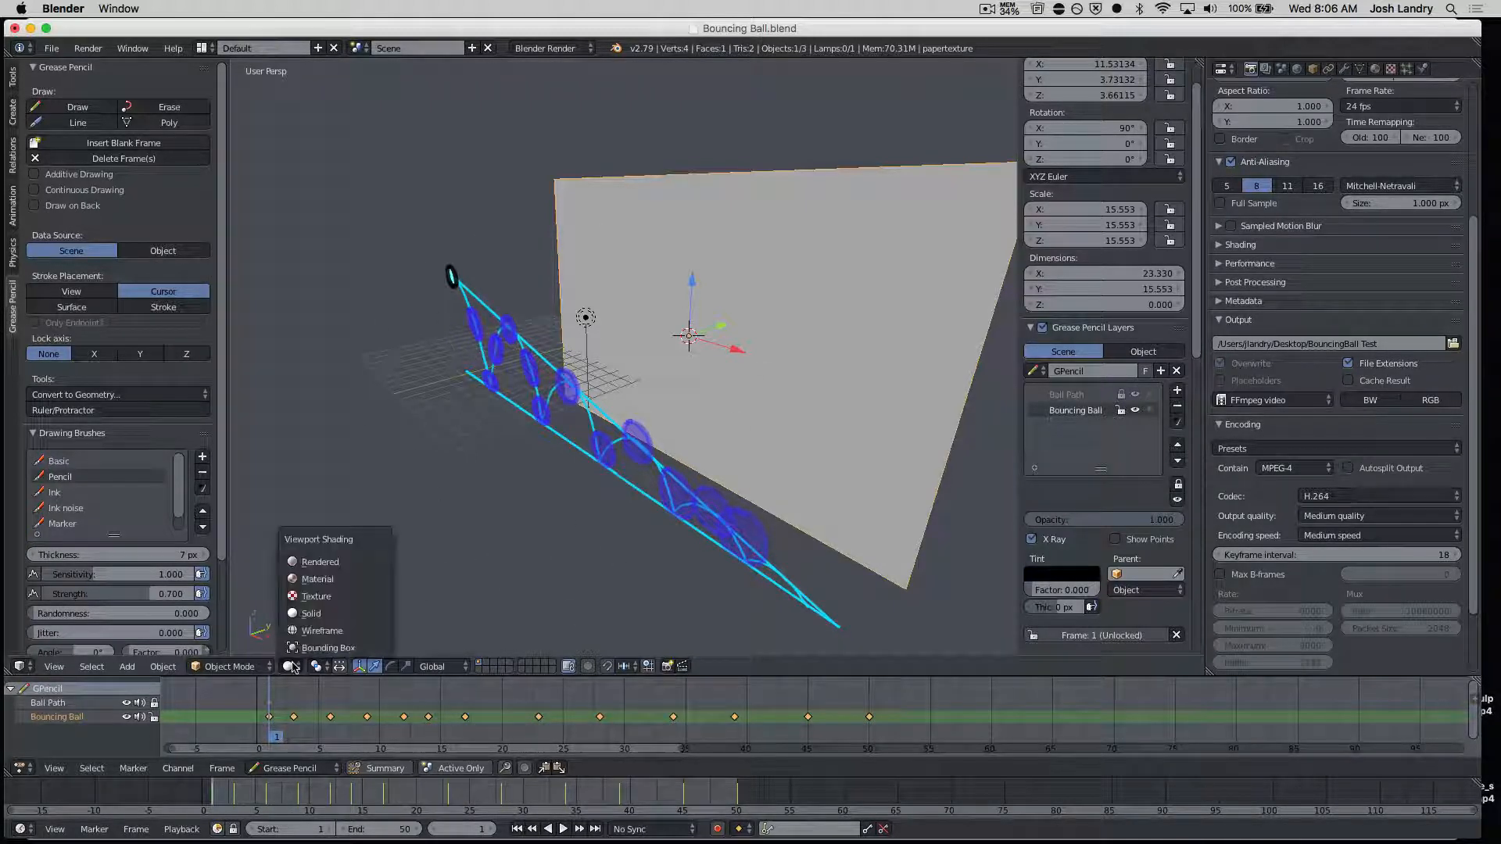
click(315, 581)
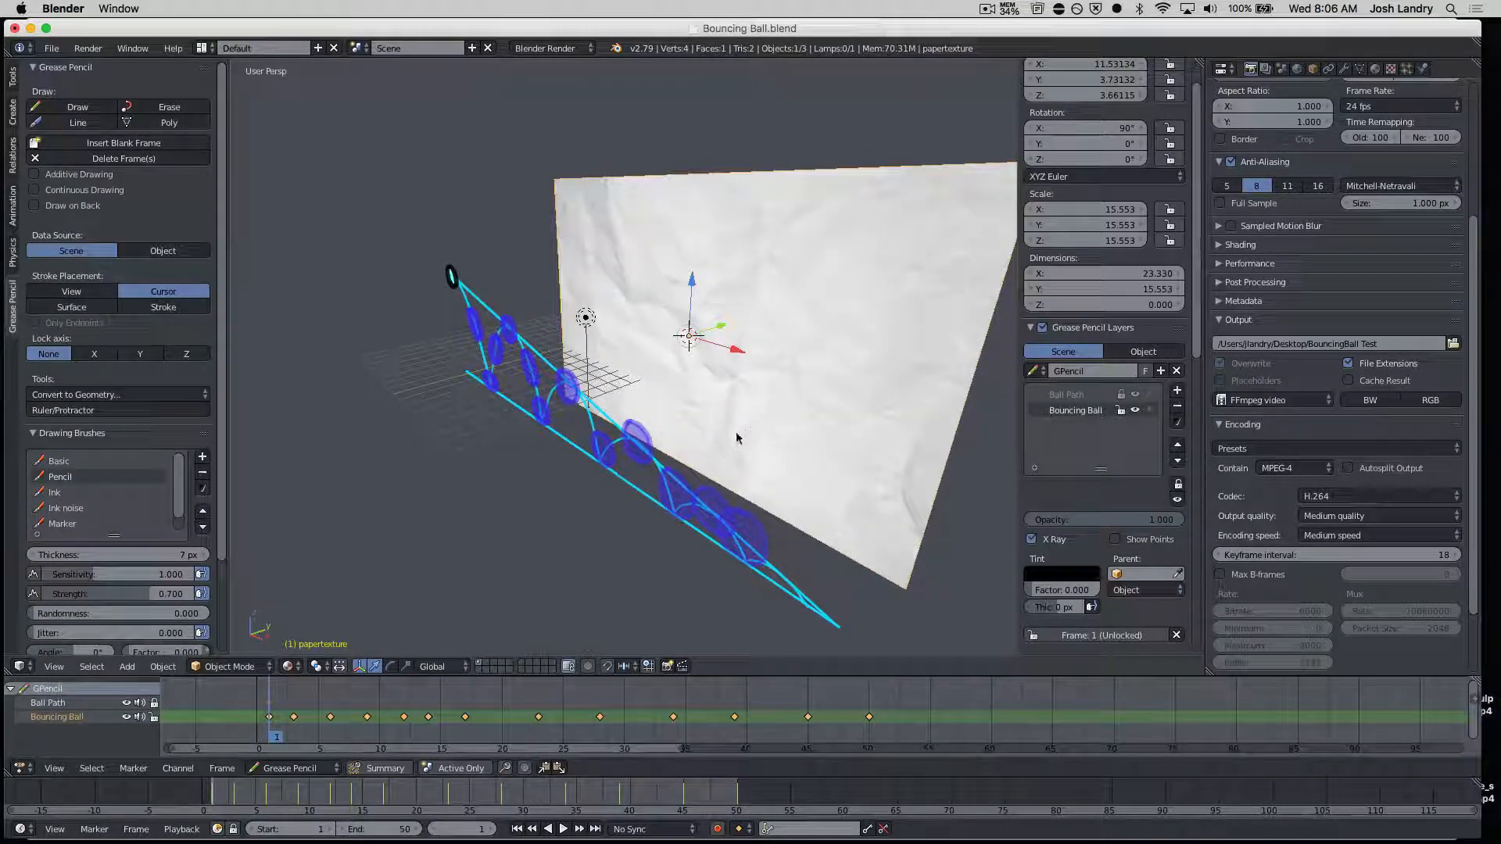
In camera view, slide the paper plane along X to about 3.47 and scale it up to about 21.24.
mouse_move(736, 437)
middle_down()
mouse_move(702, 440)
mouse_move(723, 436)
middle_up()
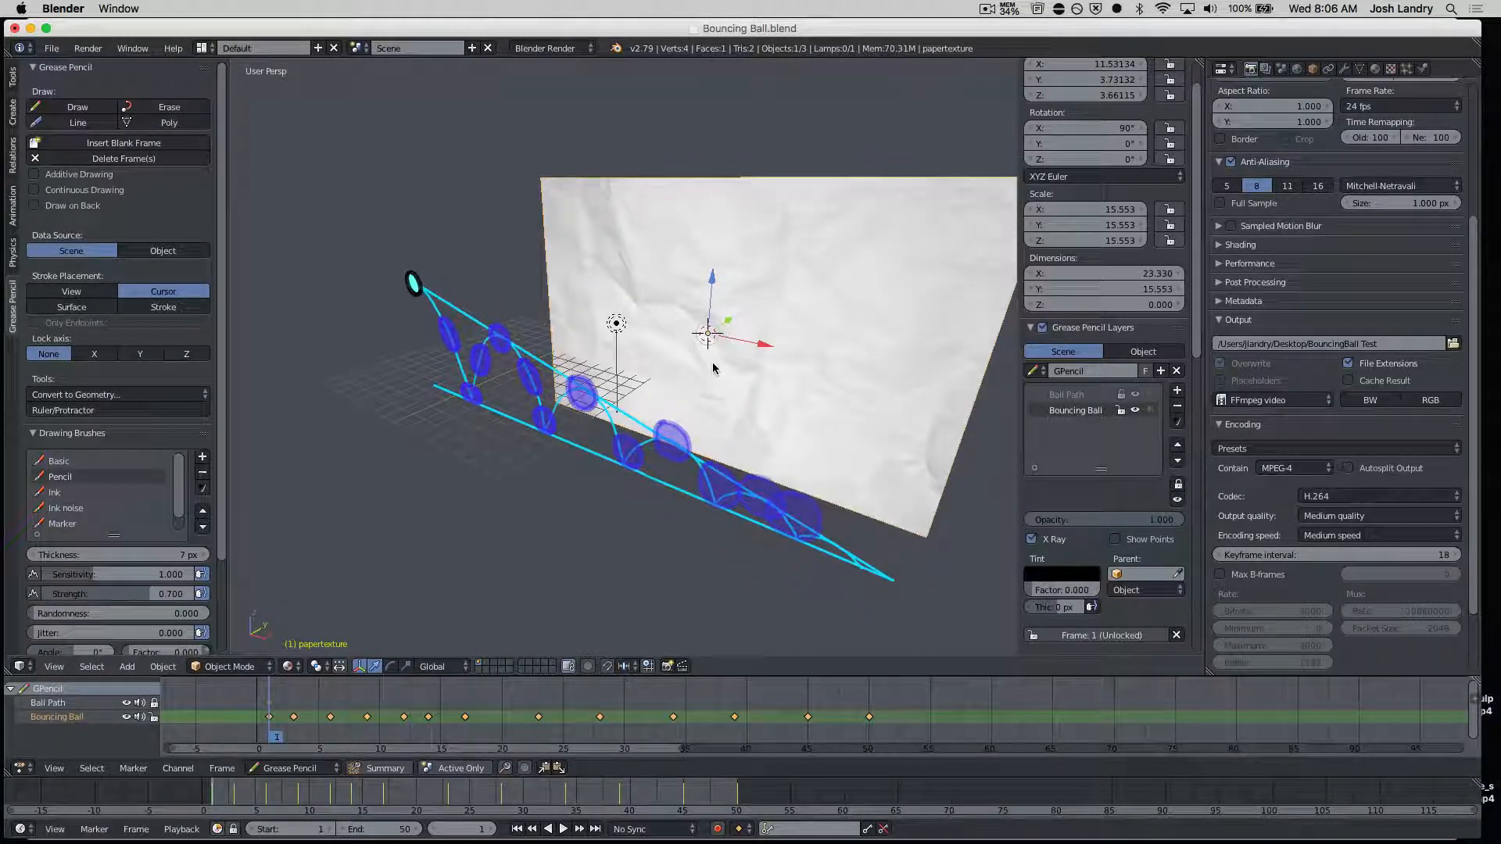
key(KP_0)
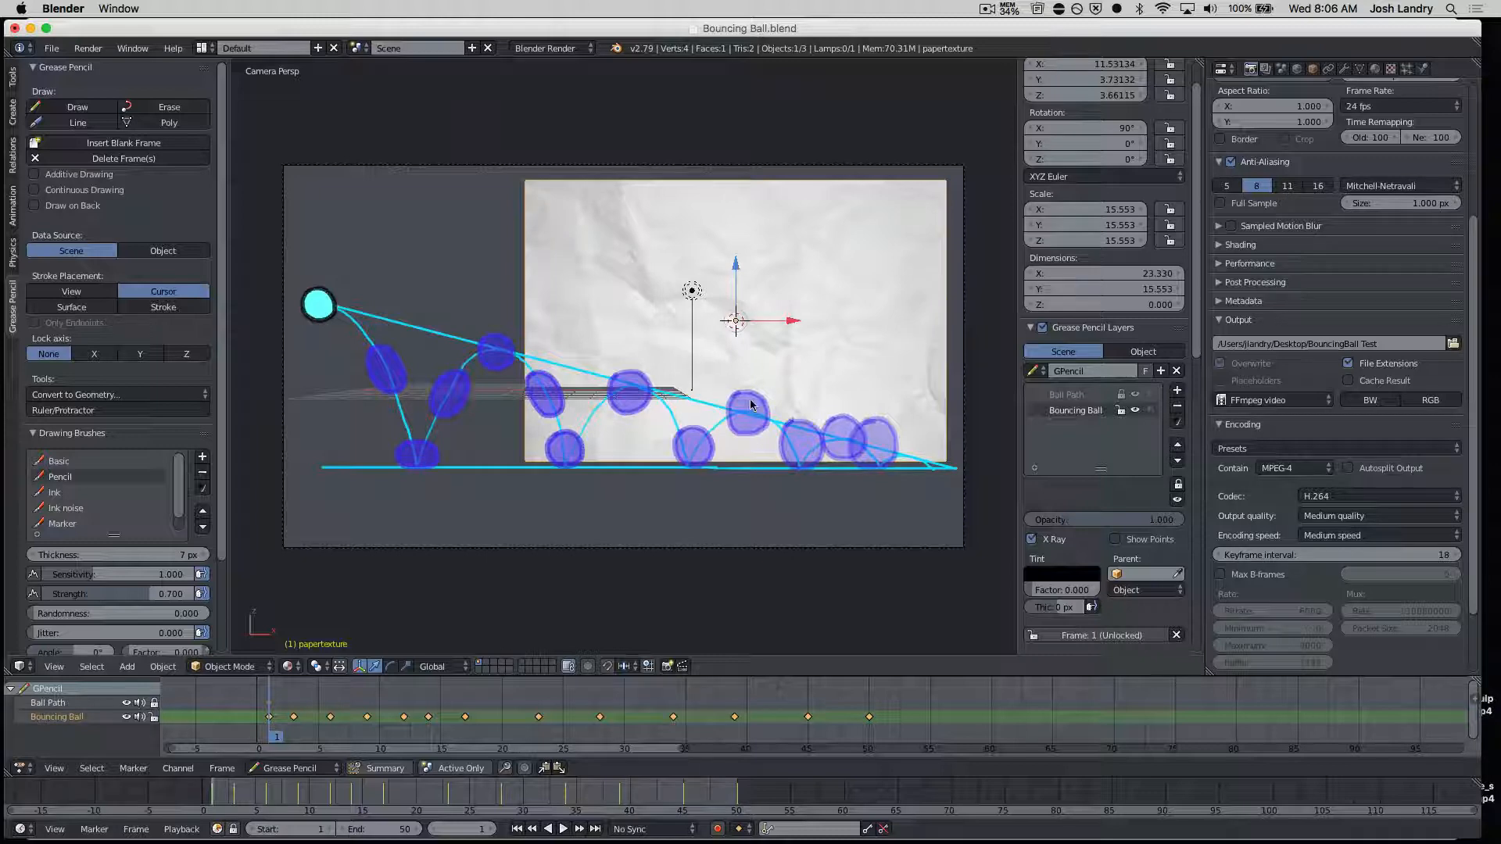
drag(785, 321, 627, 321)
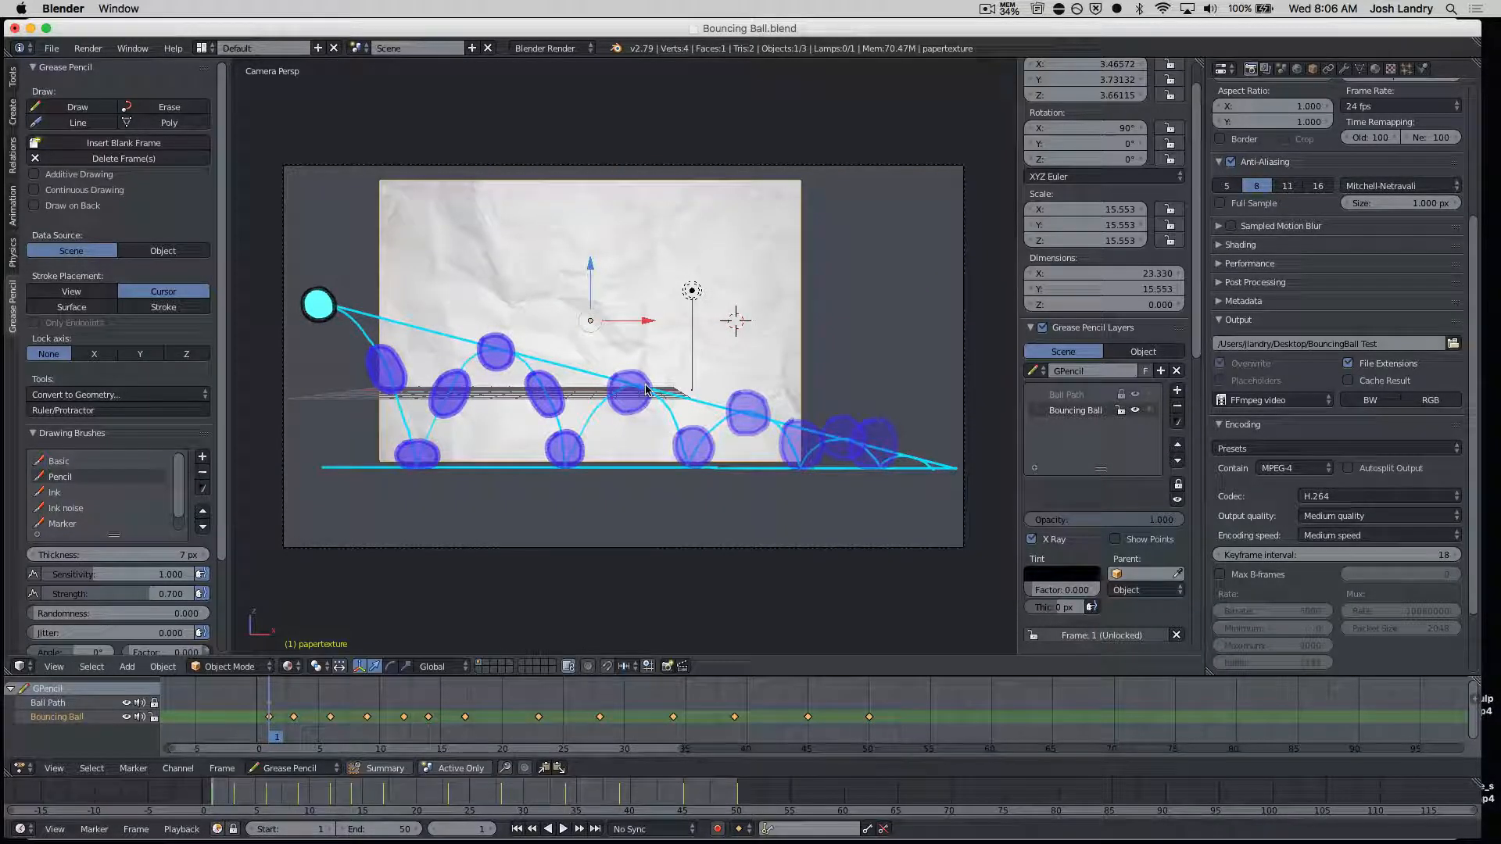
key(s)
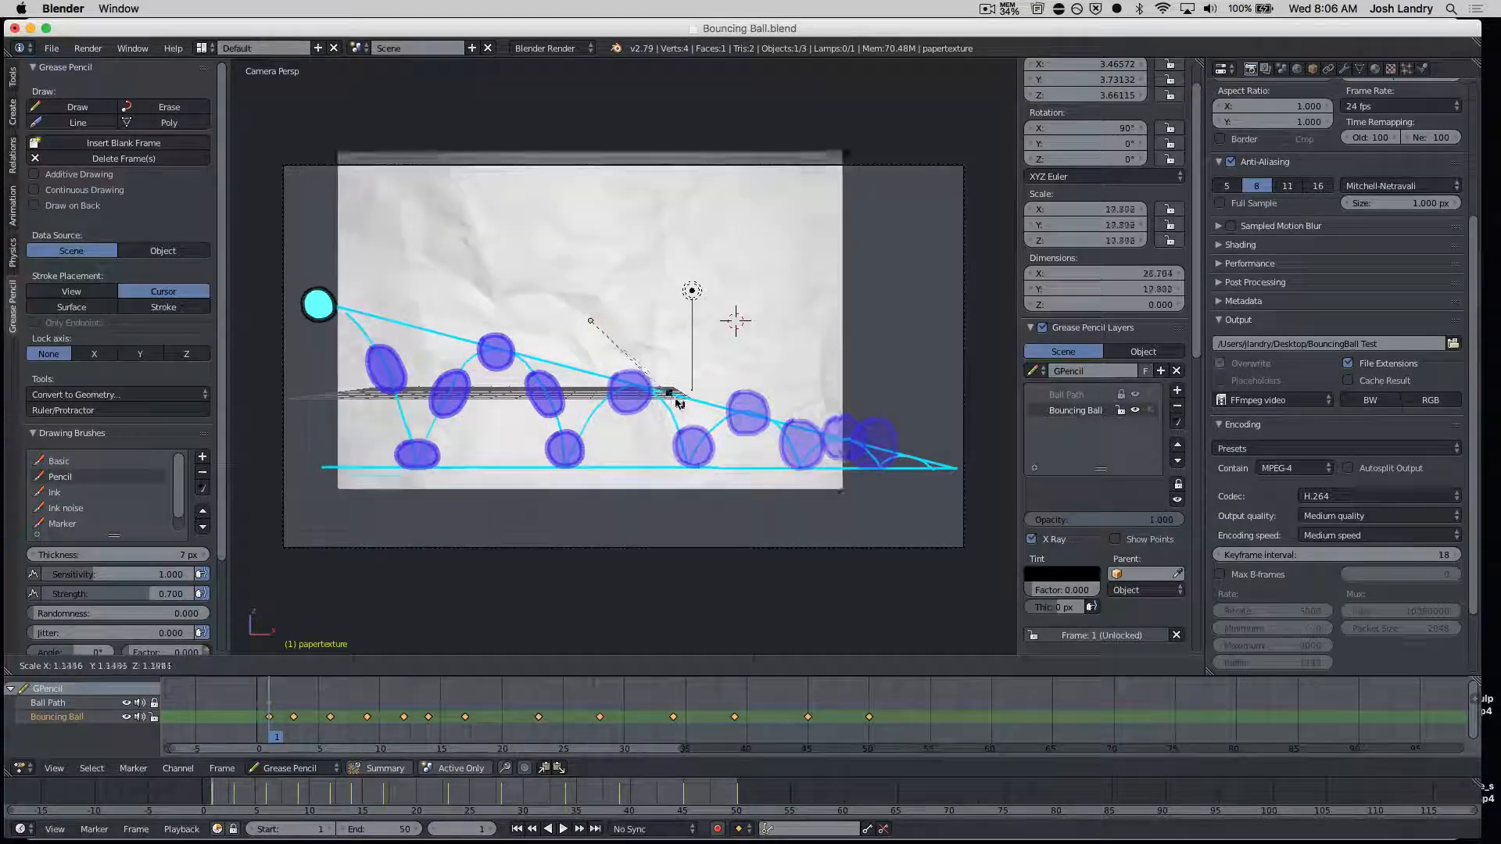
click(686, 407)
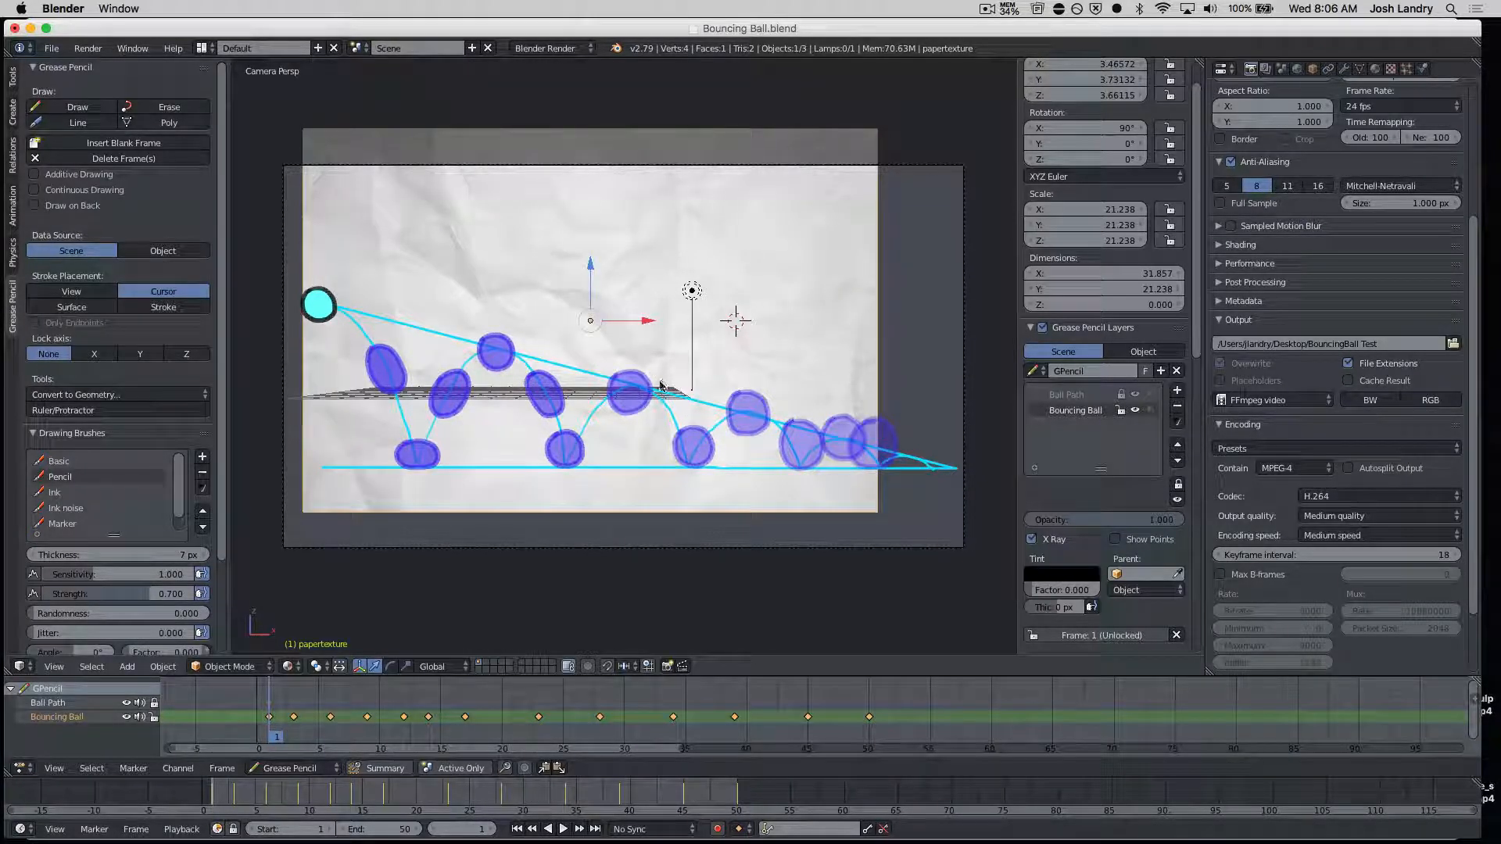
Lower the paper plane along Z to about 1.62 and scale it up to about 23.6.
key(g)
key(z)
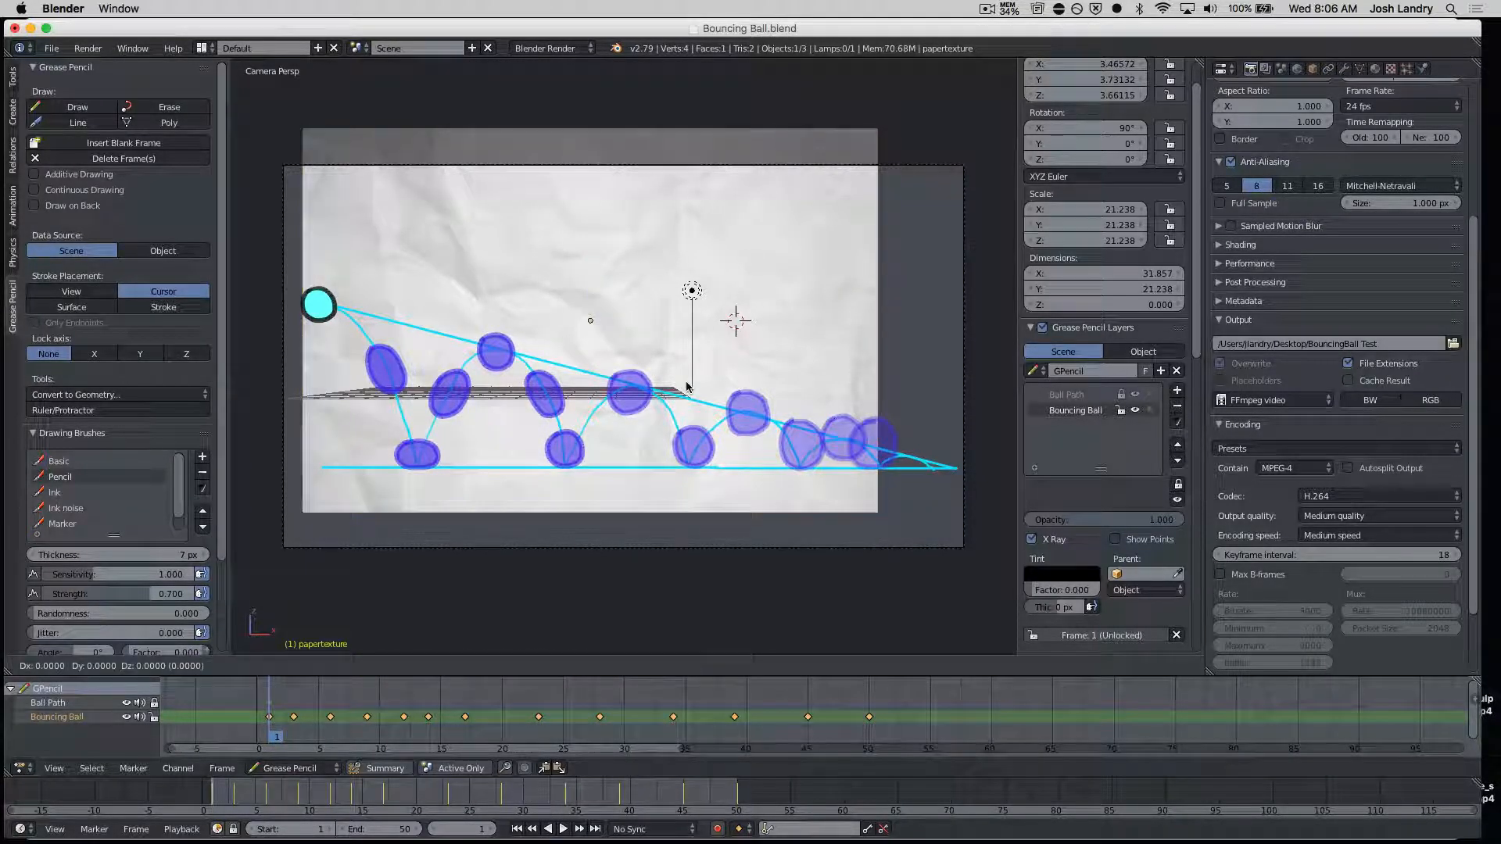
click(688, 424)
key(s)
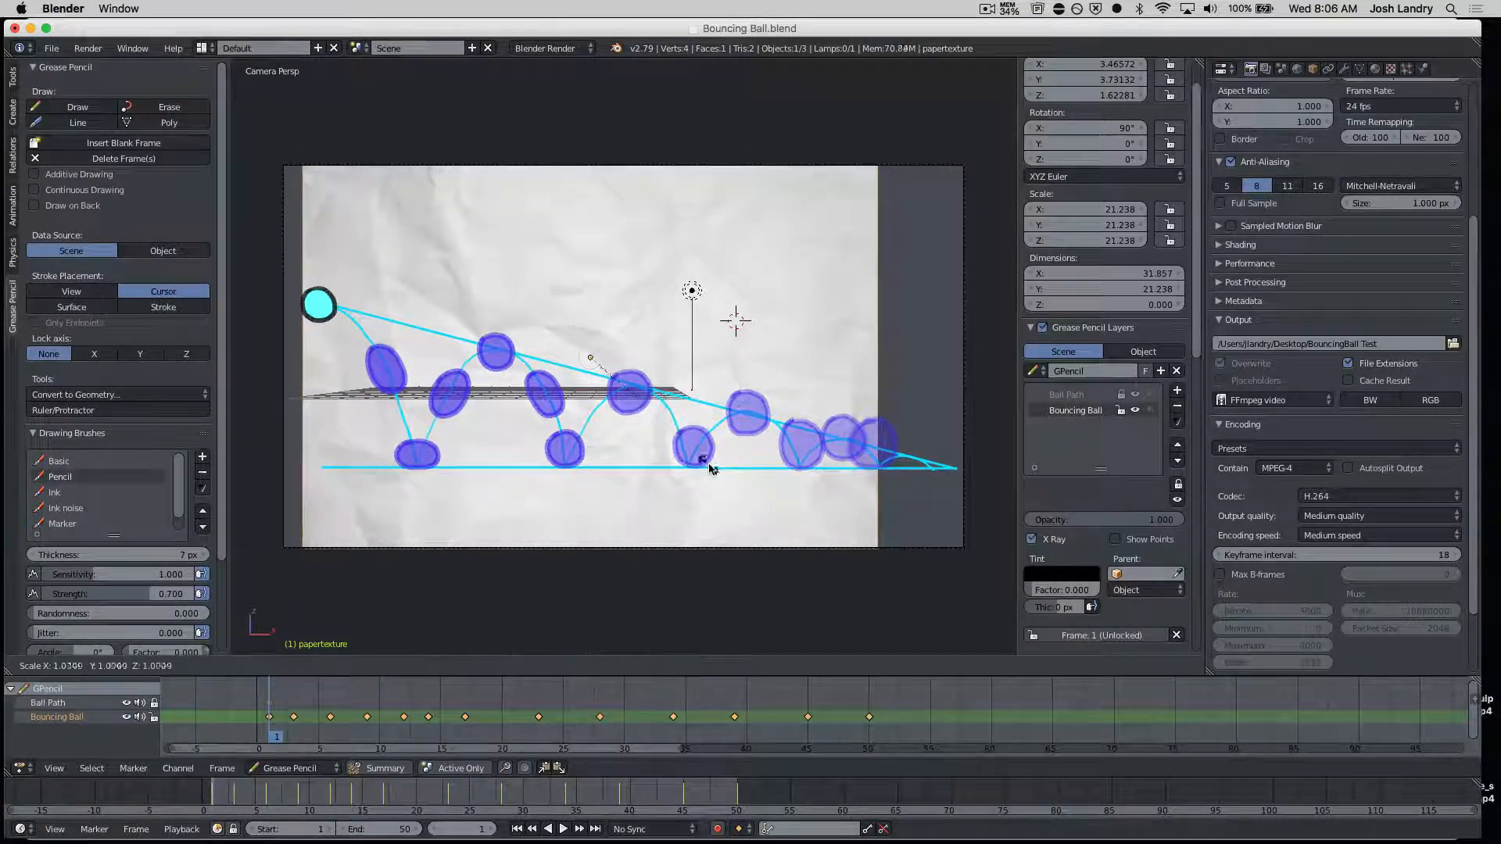
click(725, 472)
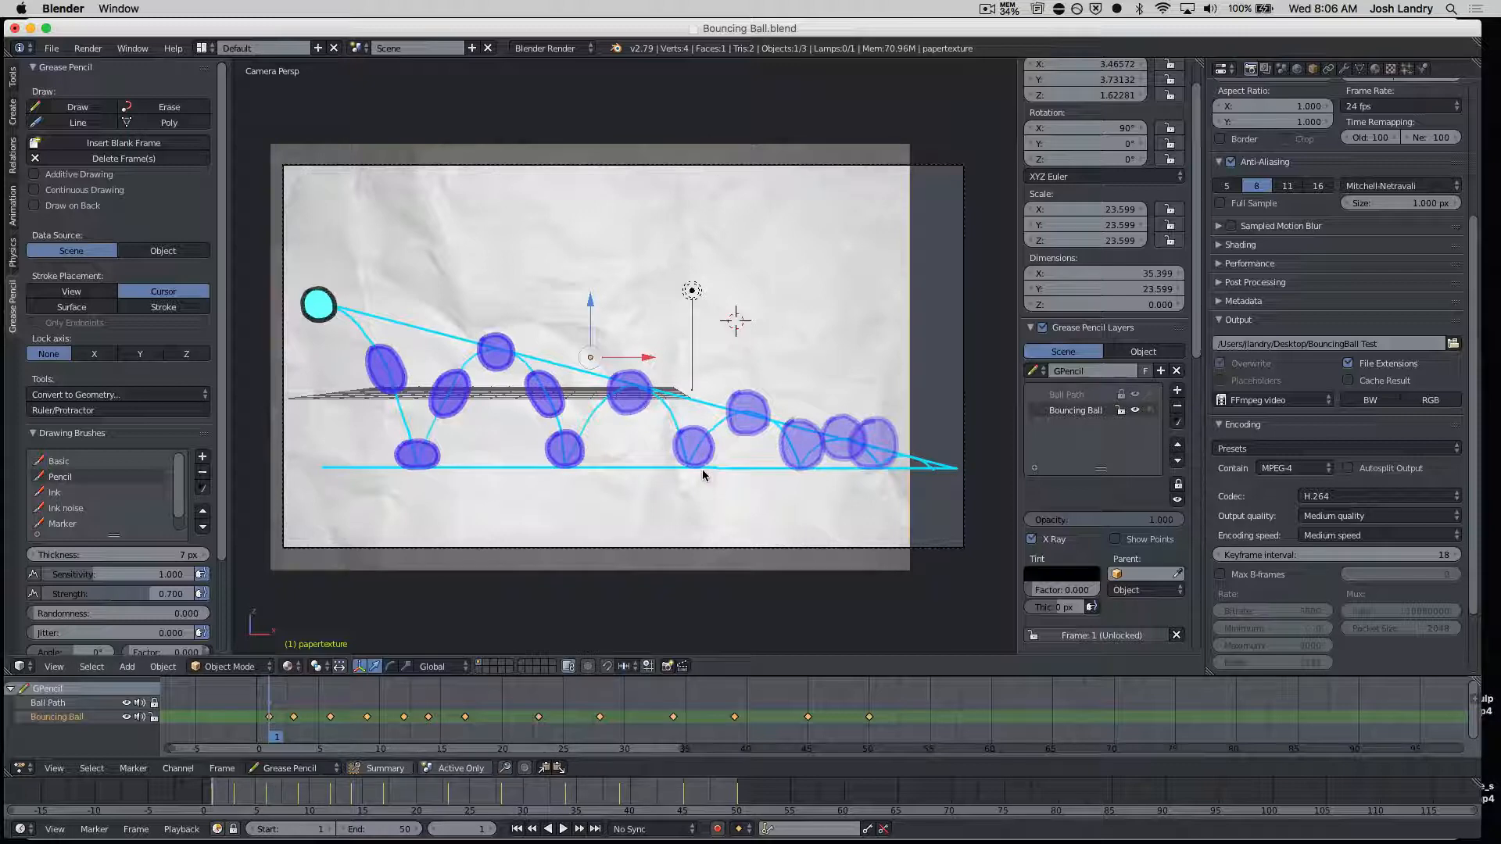
key(s)
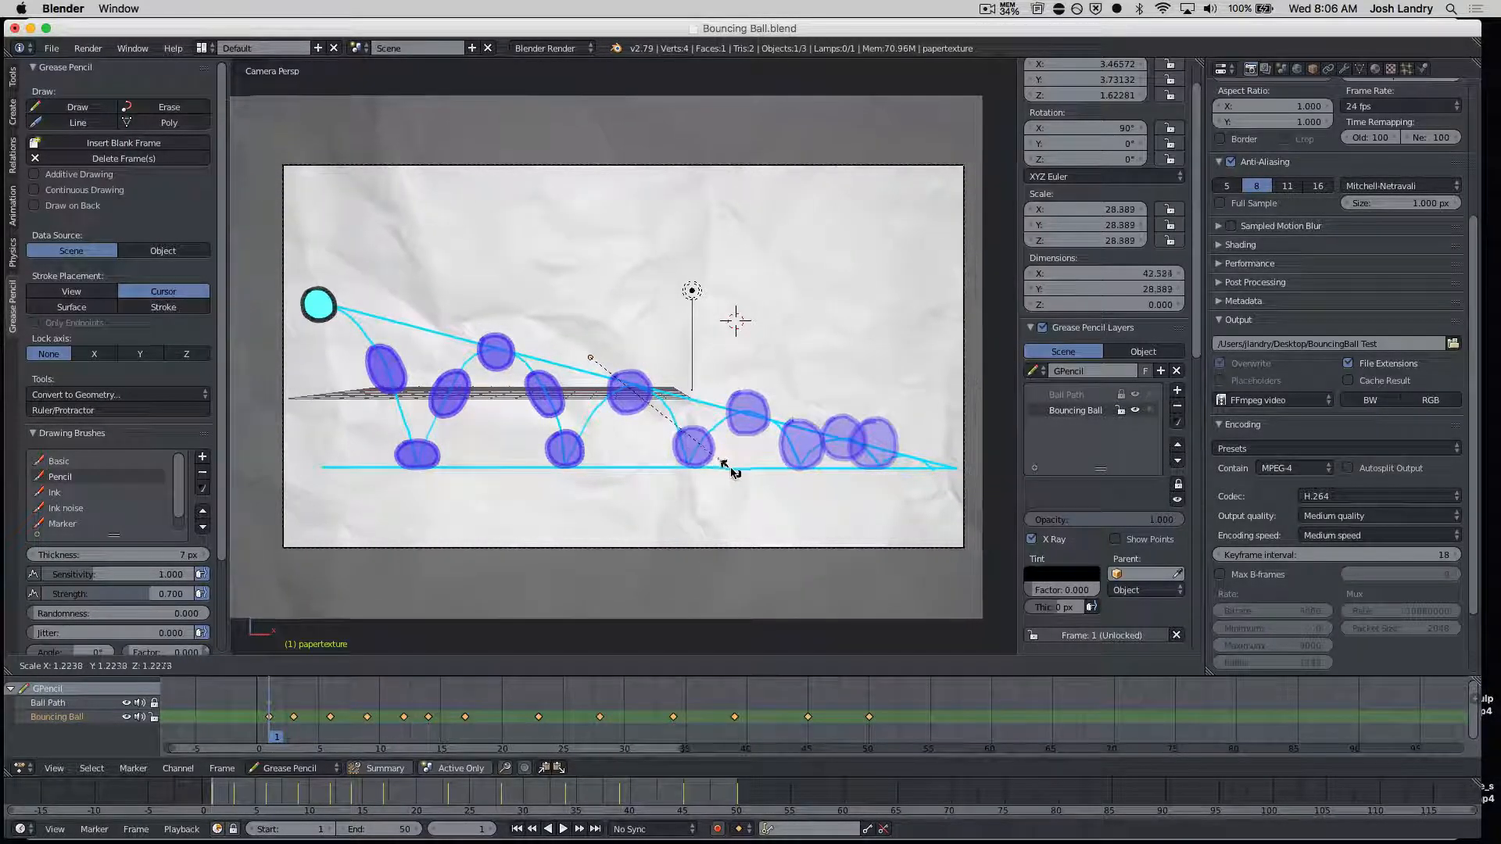
key(x)
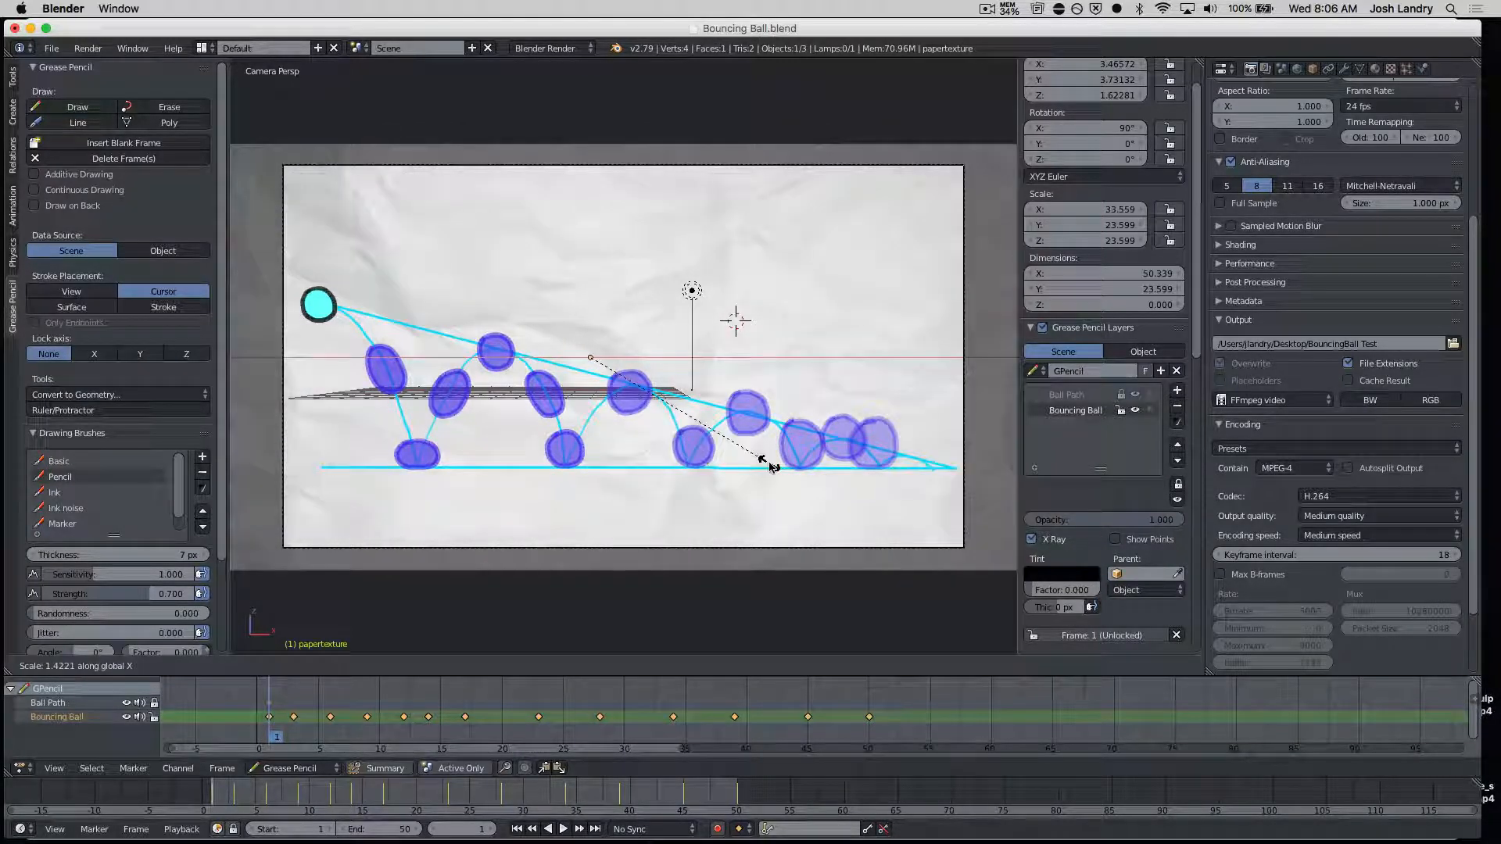
key(Escape)
Shift the paper plane along X to about 5.55 and scale it to about 25.77 so it fills the camera frame.
drag(648, 360, 681, 359)
key(s)
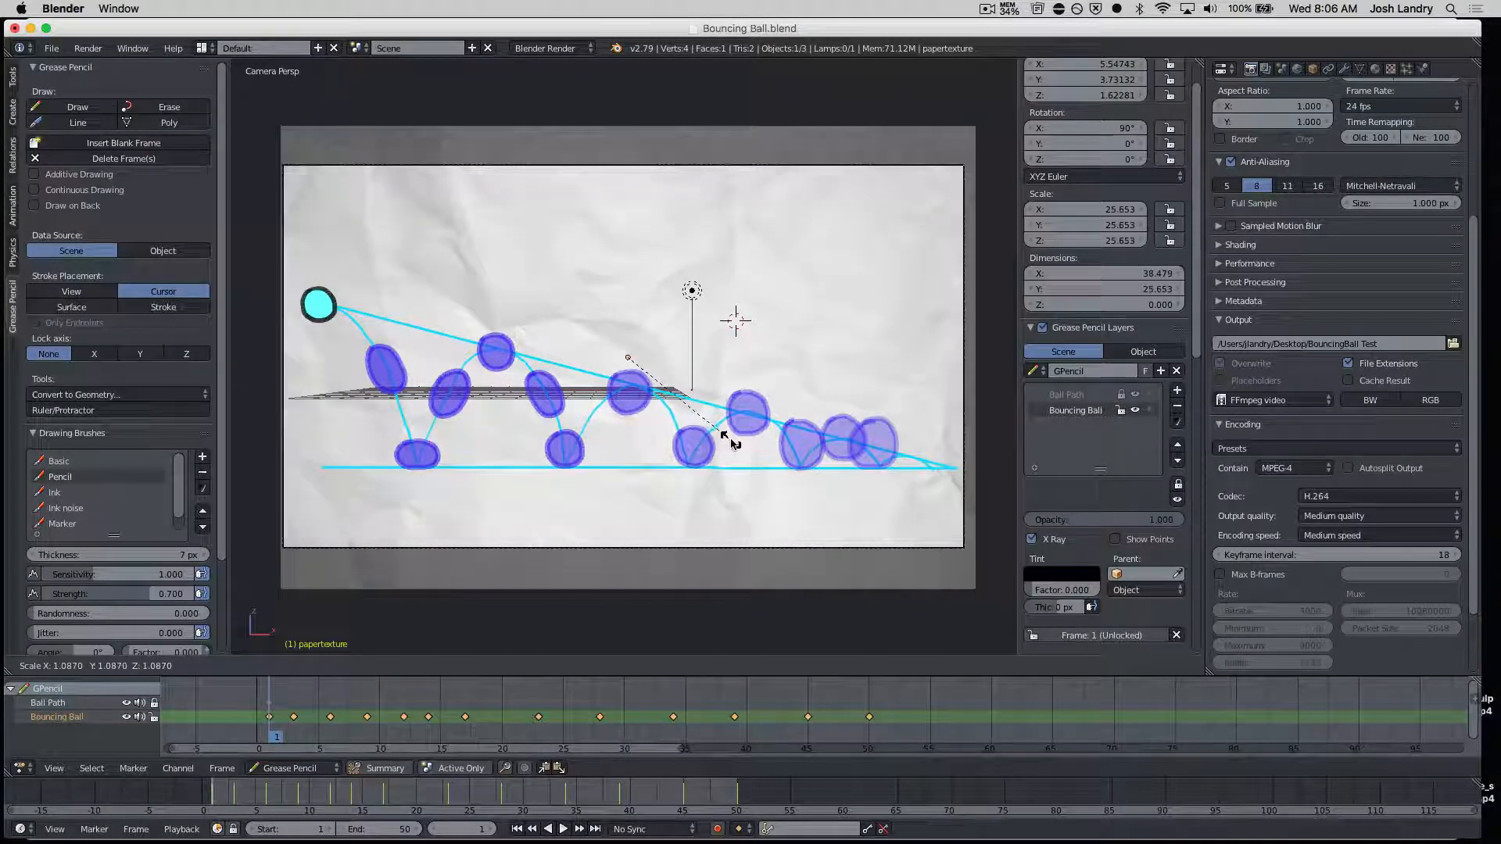
click(731, 436)
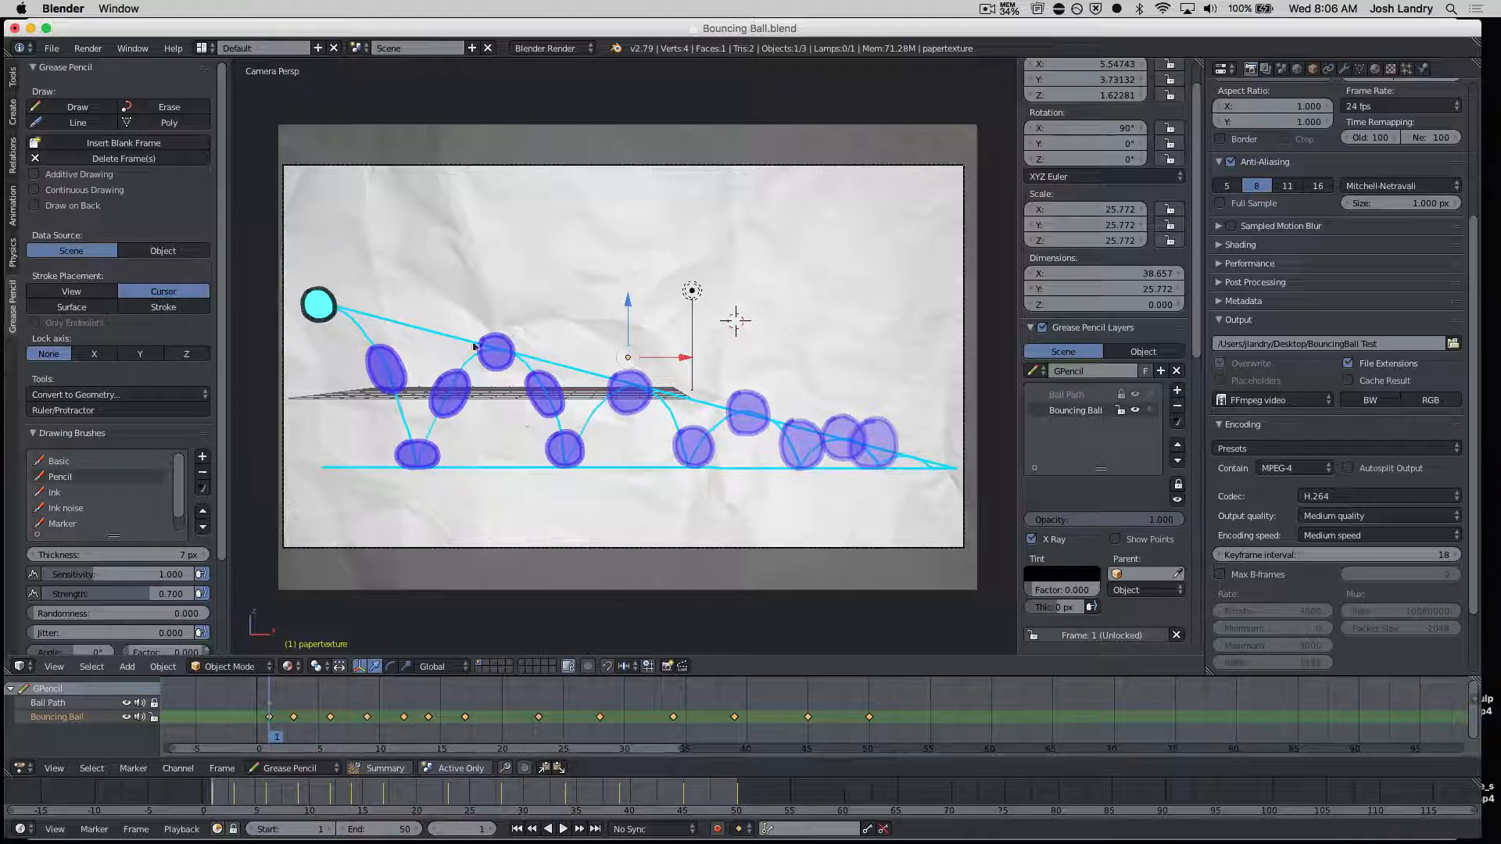
Render an OpenGL image of the current frame to check the paper background, and close the result.
click(88, 49)
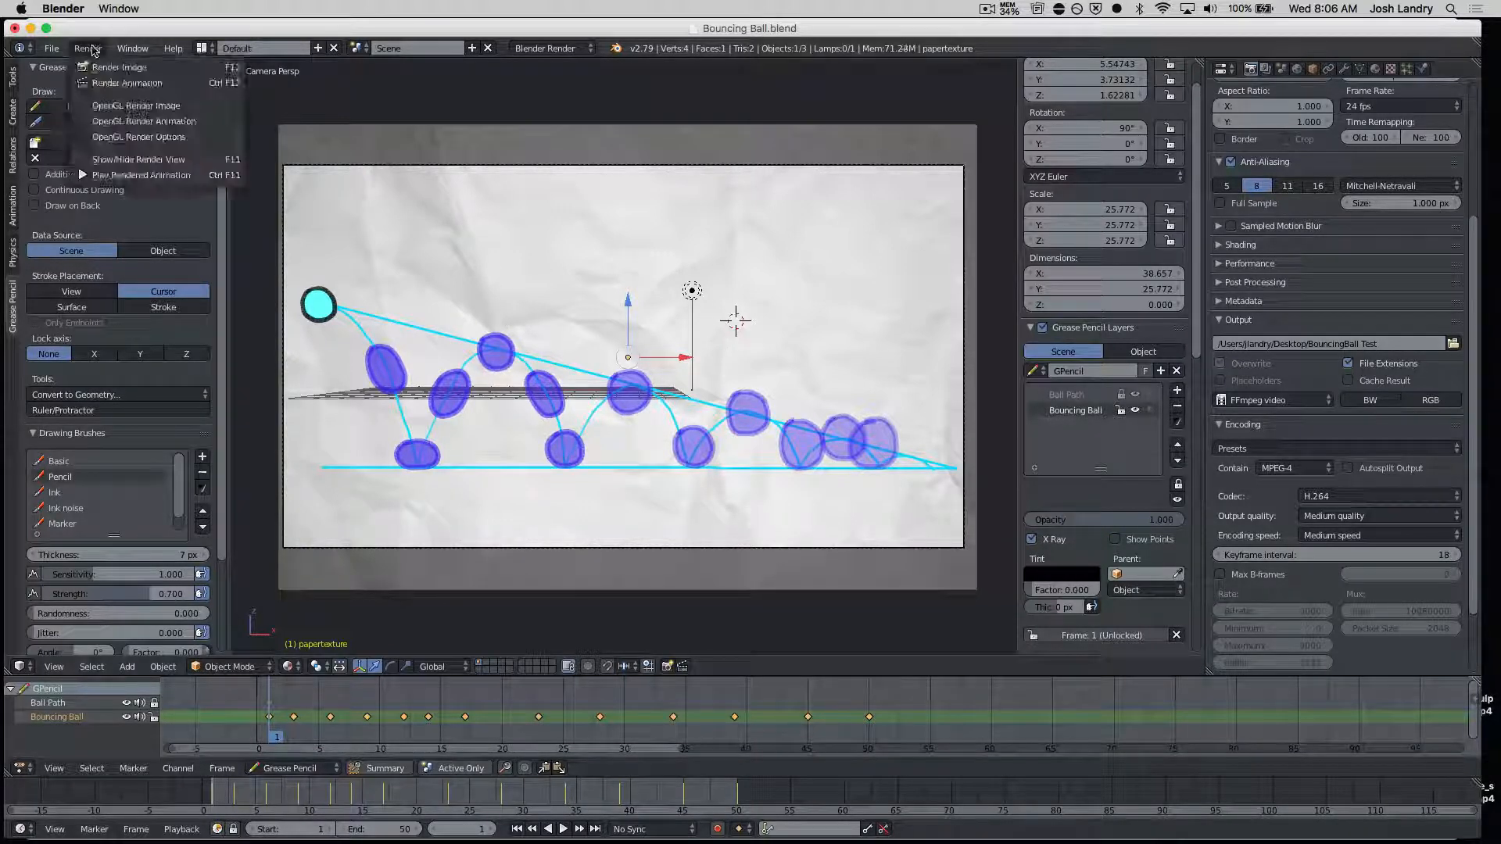
click(117, 107)
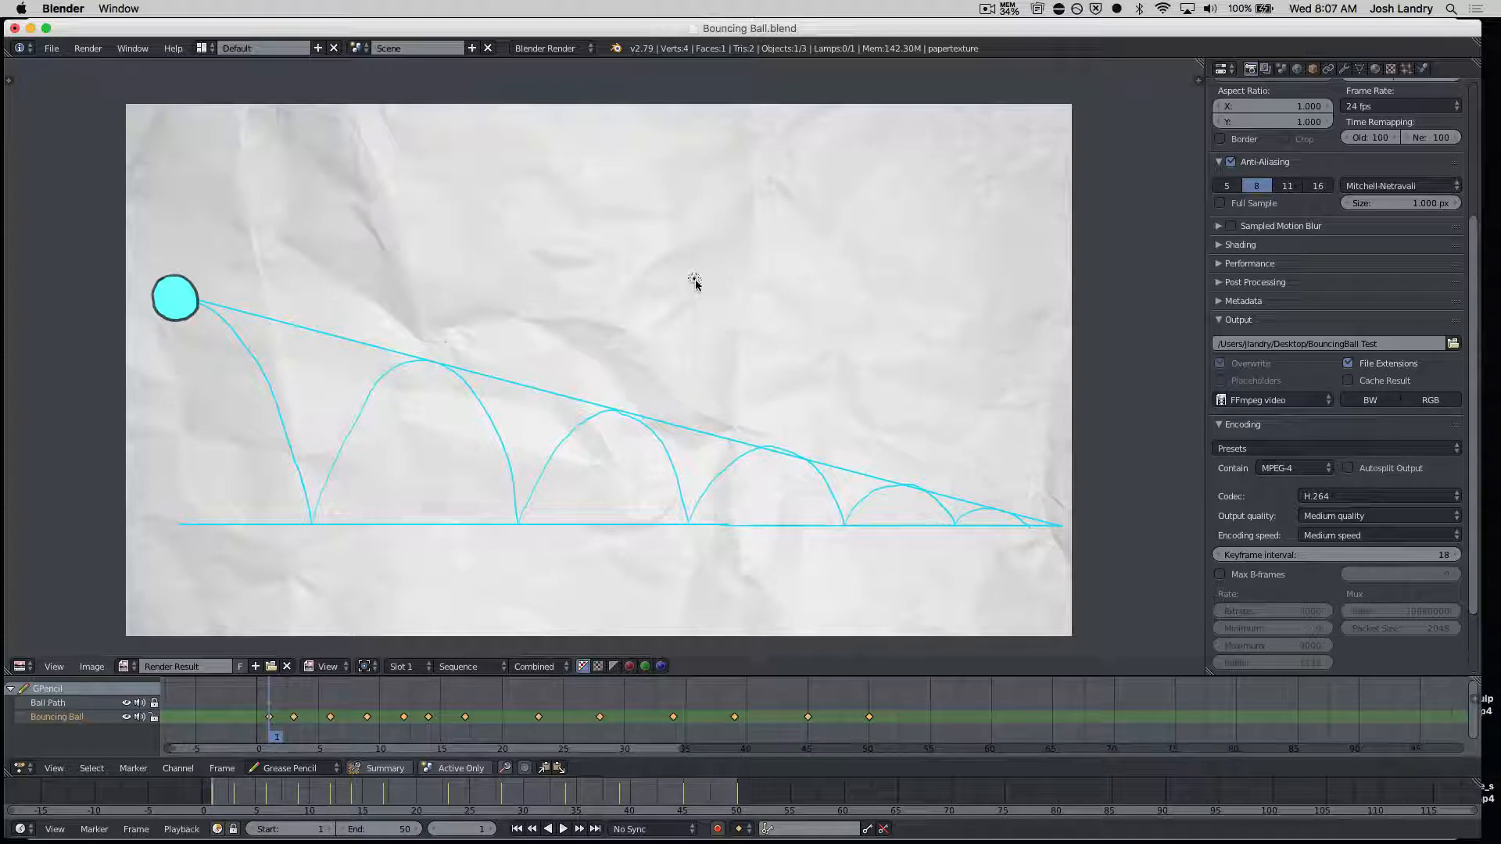
key(Escape)
Enable Only Render in the viewport's display settings to hide the grid, lamp and 3D cursor.
scroll(1079, 550, down, 5)
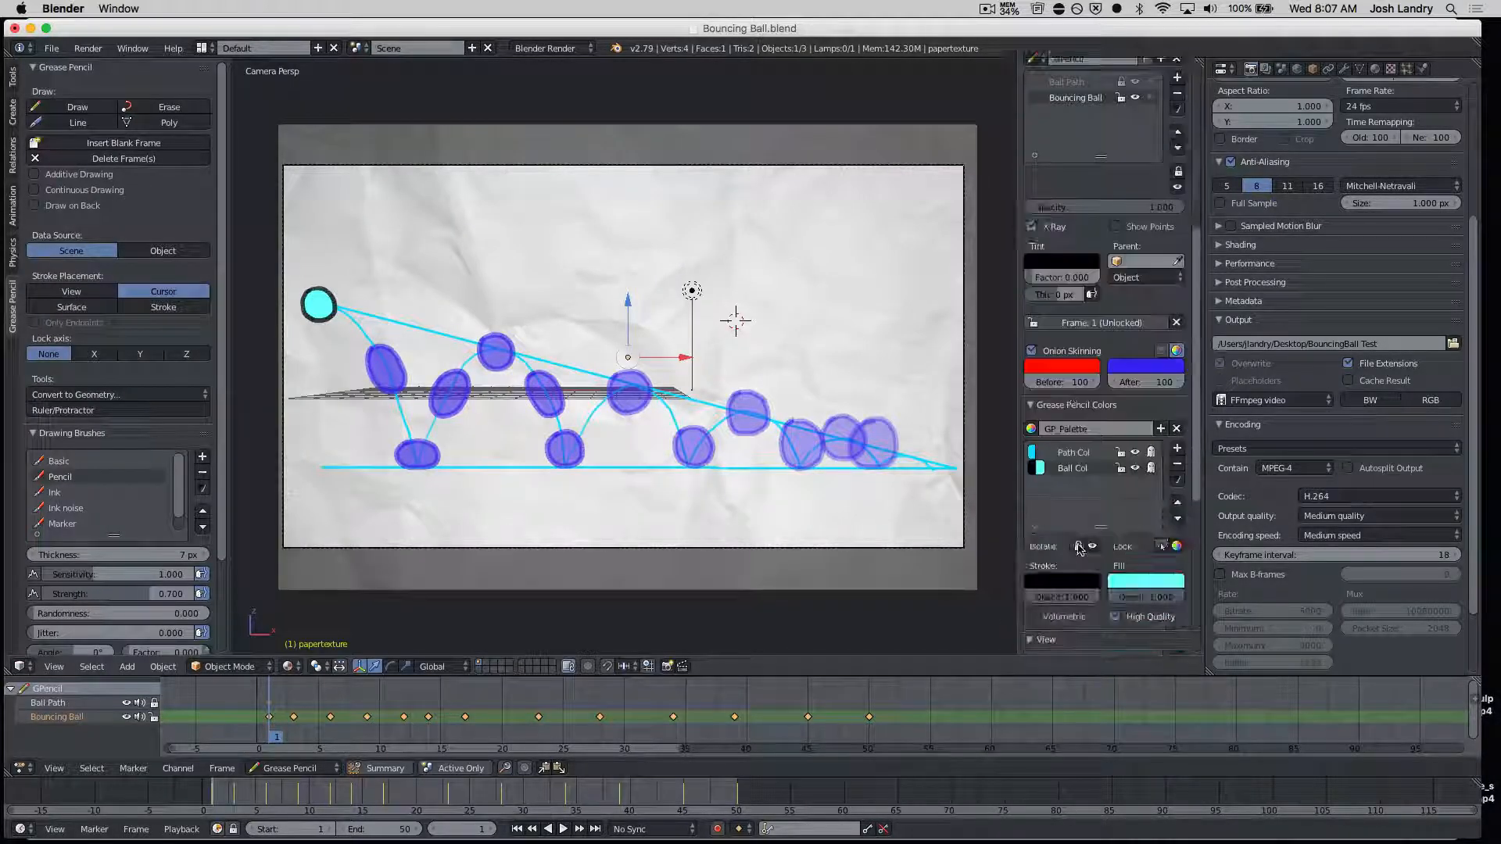
scroll(1079, 549, down, 8)
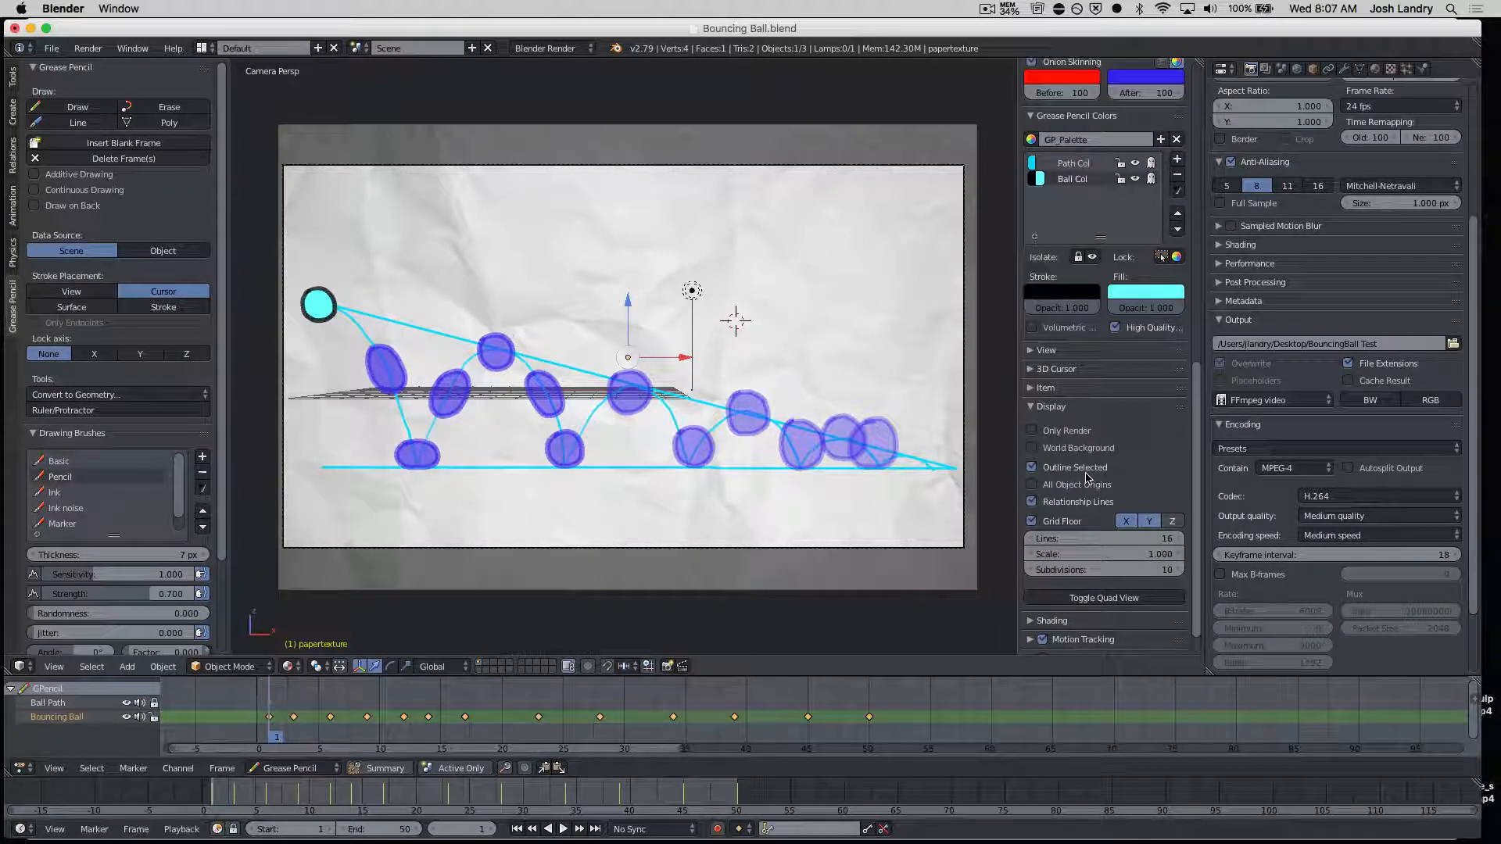
key(n)
key(n)
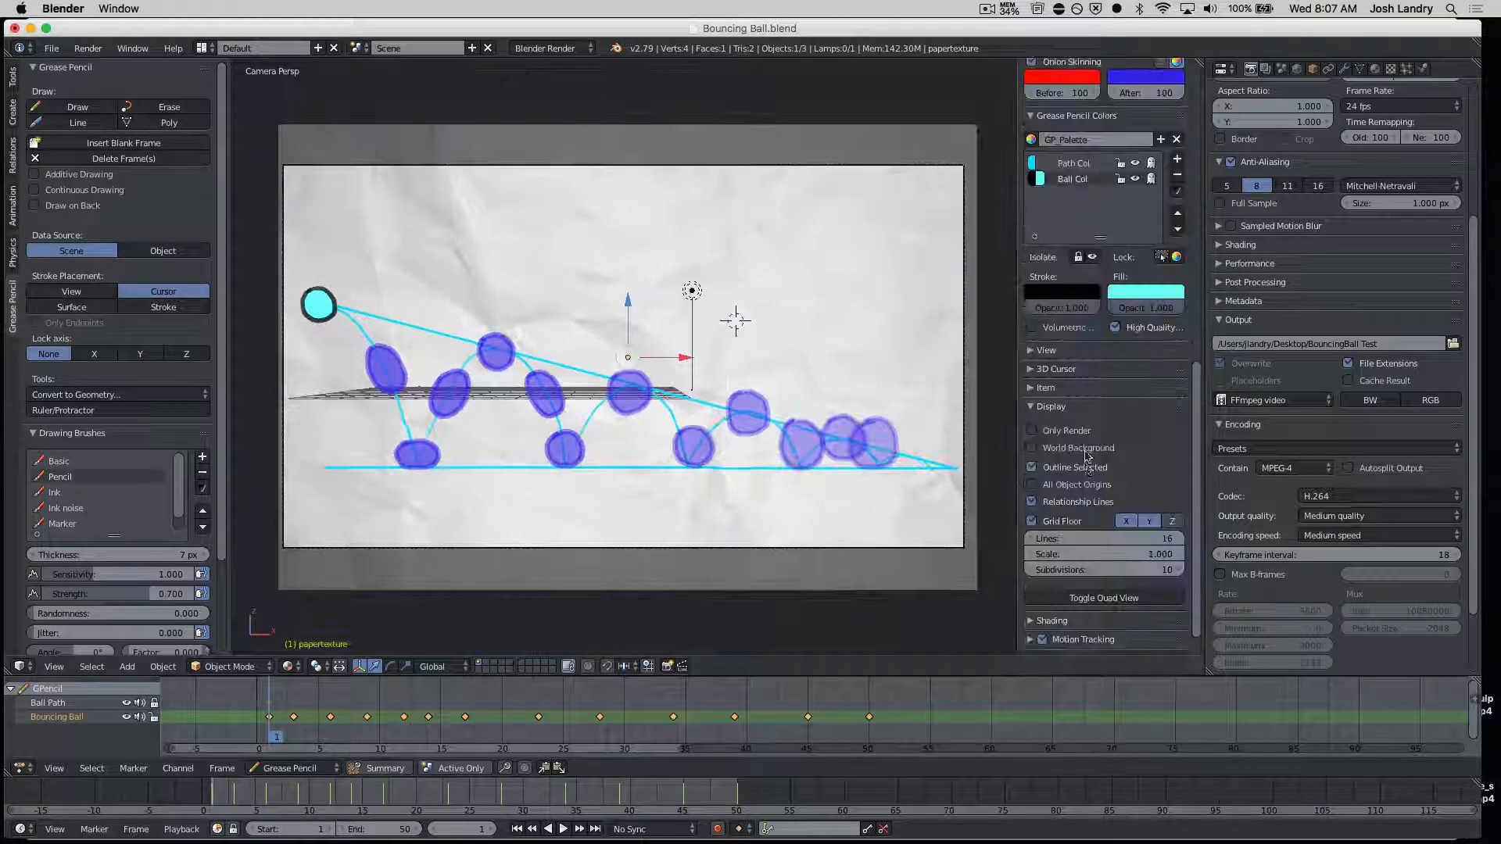
click(1032, 430)
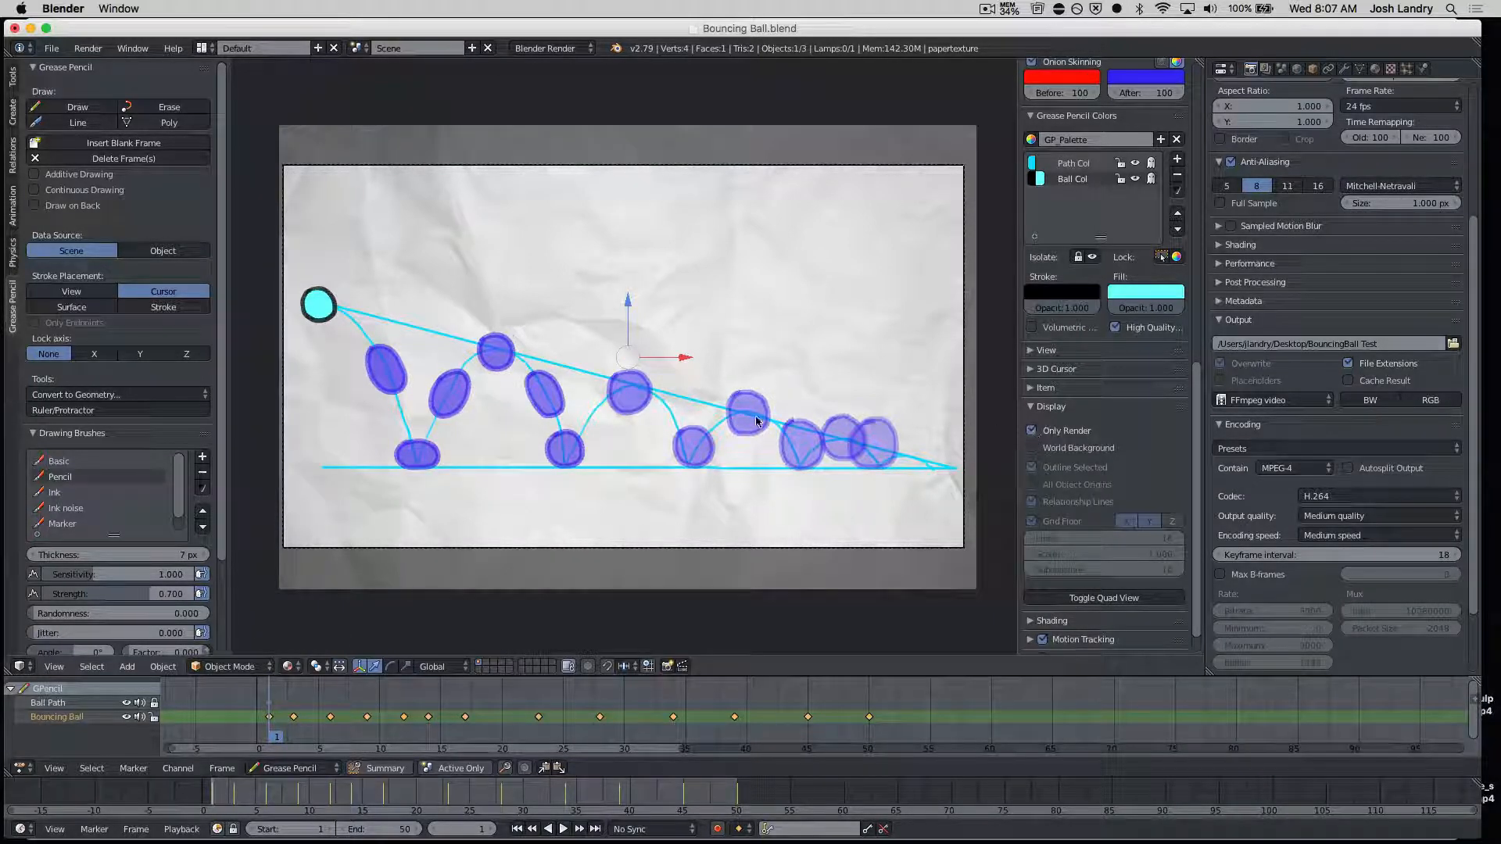
Render the frame as an OpenGL image again with Only Render enabled, and return to the 3D scene.
click(88, 48)
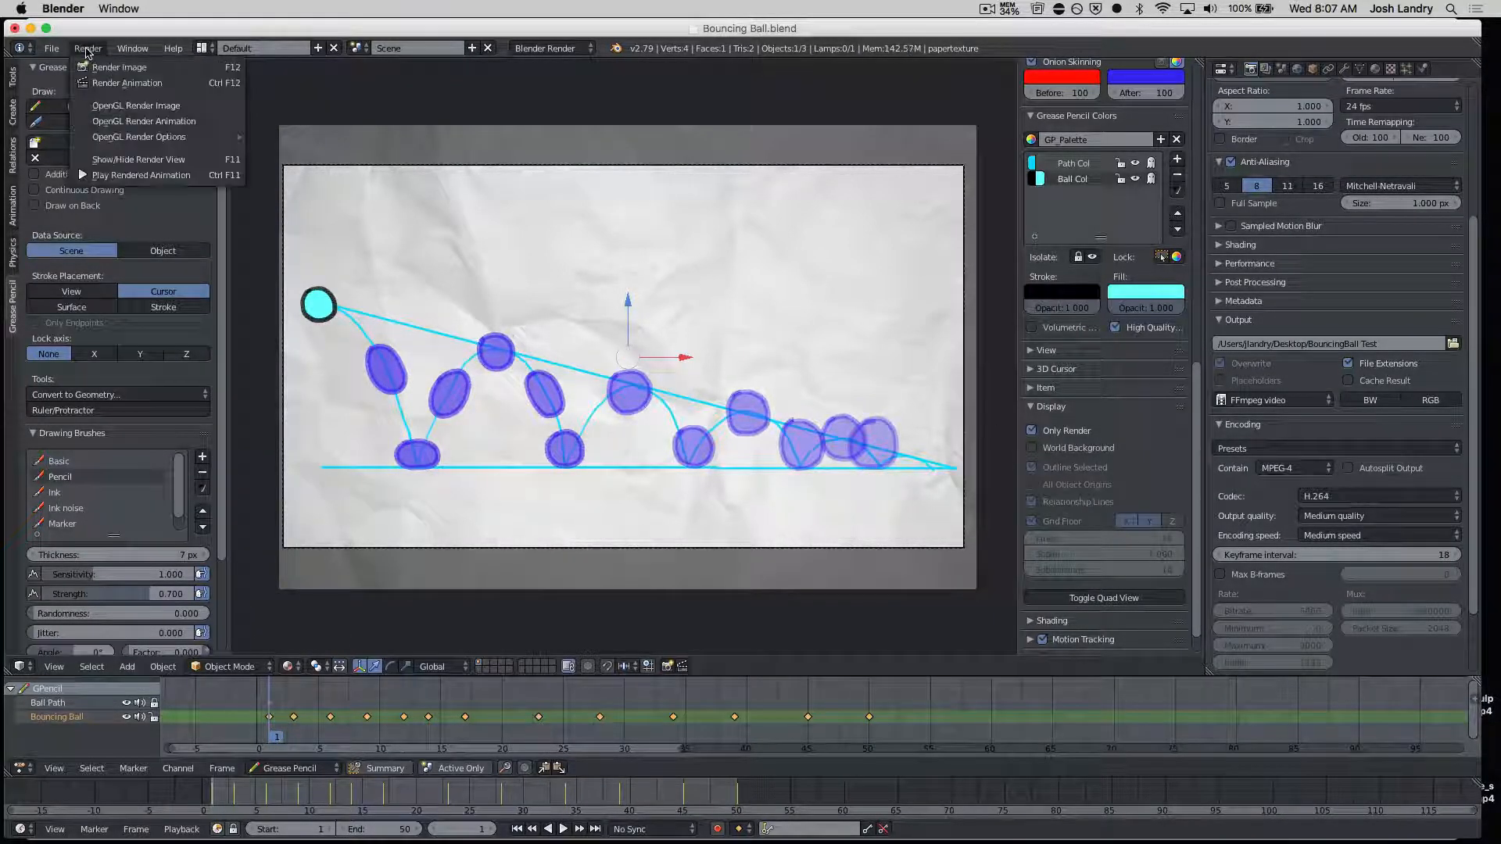
click(129, 109)
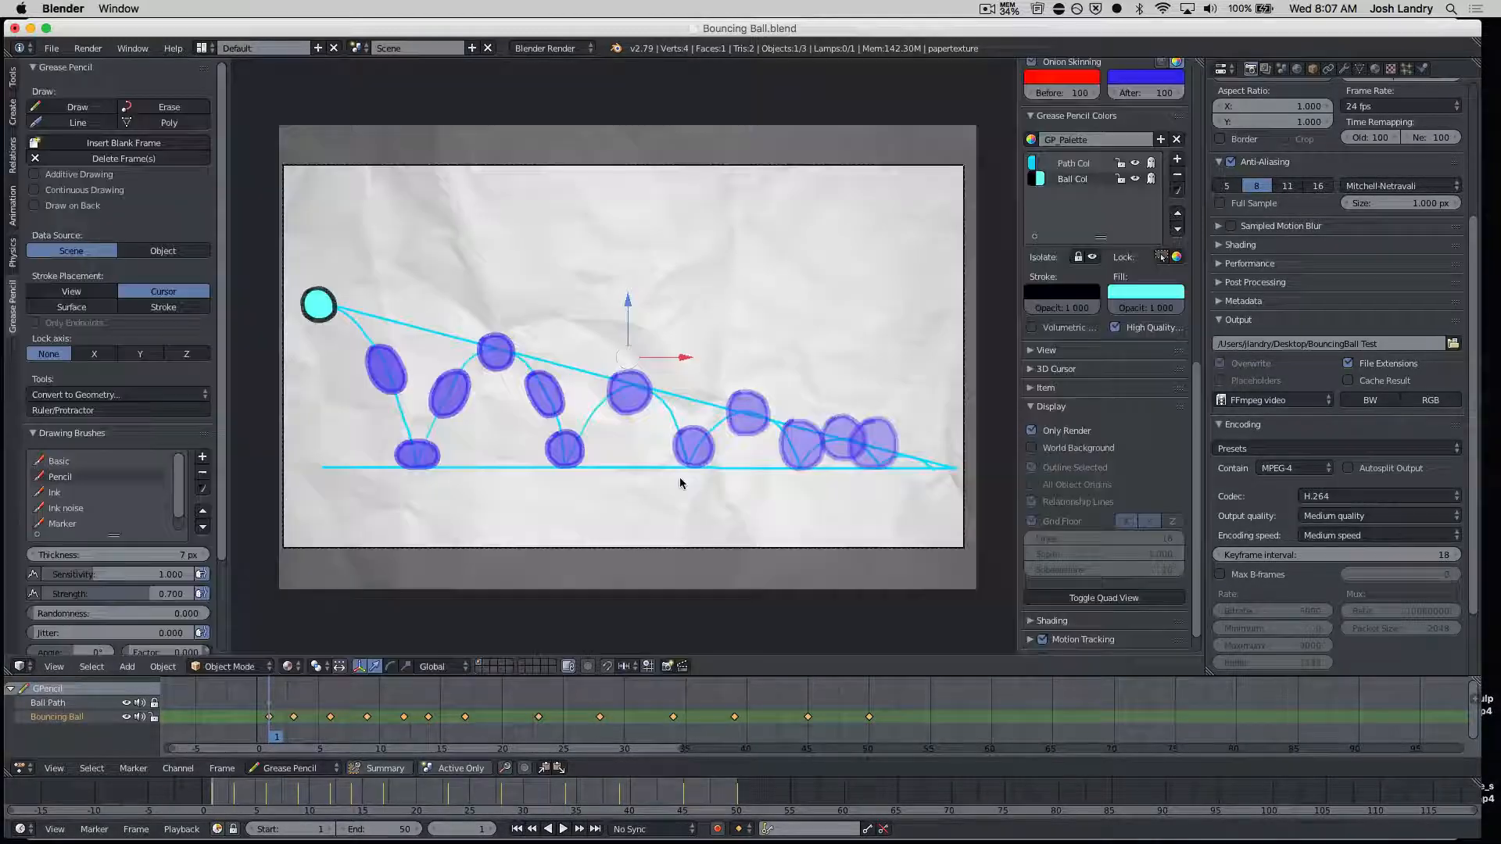
key(Escape)
scroll(737, 446, down, 3)
middle_drag(720, 445, 631, 467)
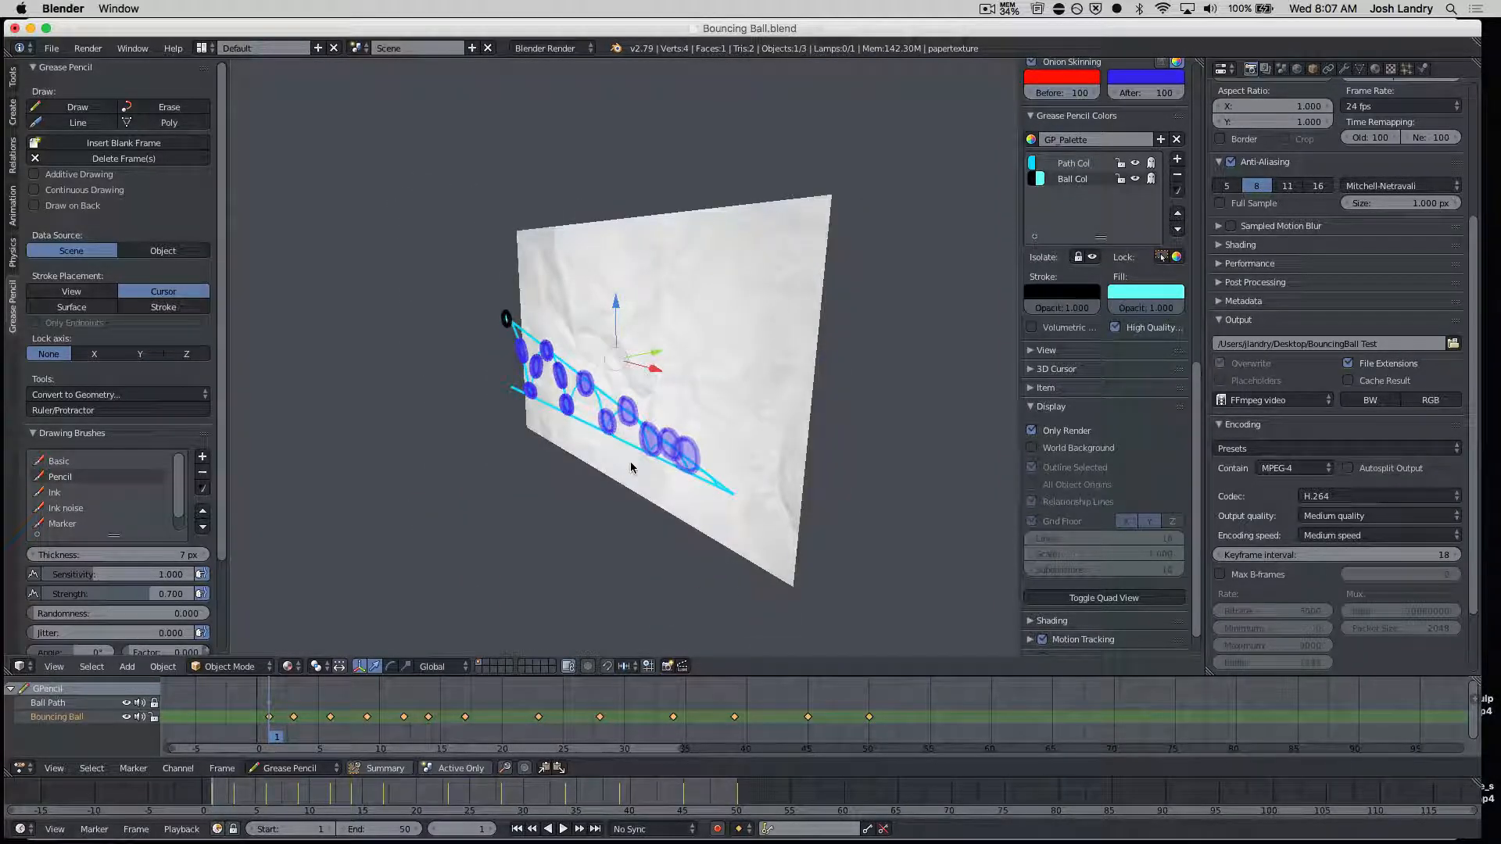